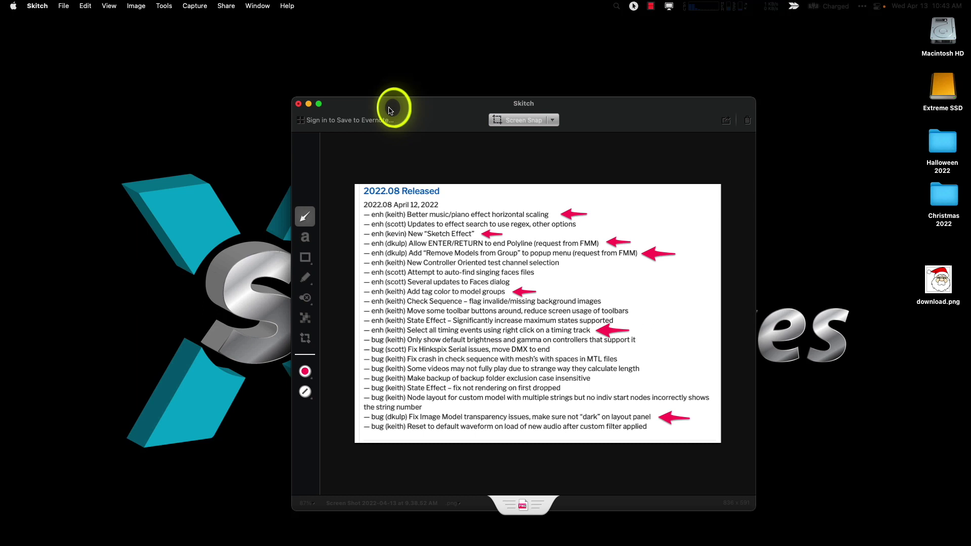
Draw a small pink arrow on the release notes and place it beside the 'other options' line.
{"action": "mouse_move", "coordinate": [770, 170]}
{"action": "left_mouse_down"}
{"action": "mouse_move", "coordinate": [696, 223]}
{"action": "mouse_move", "coordinate": [602, 228]}
{"action": "mouse_move", "coordinate": [684, 410]}
{"action": "mouse_move", "coordinate": [636, 310]}
{"action": "mouse_move", "coordinate": [623, 218]}
{"action": "mouse_move", "coordinate": [646, 215]}
{"action": "left_mouse_up"}
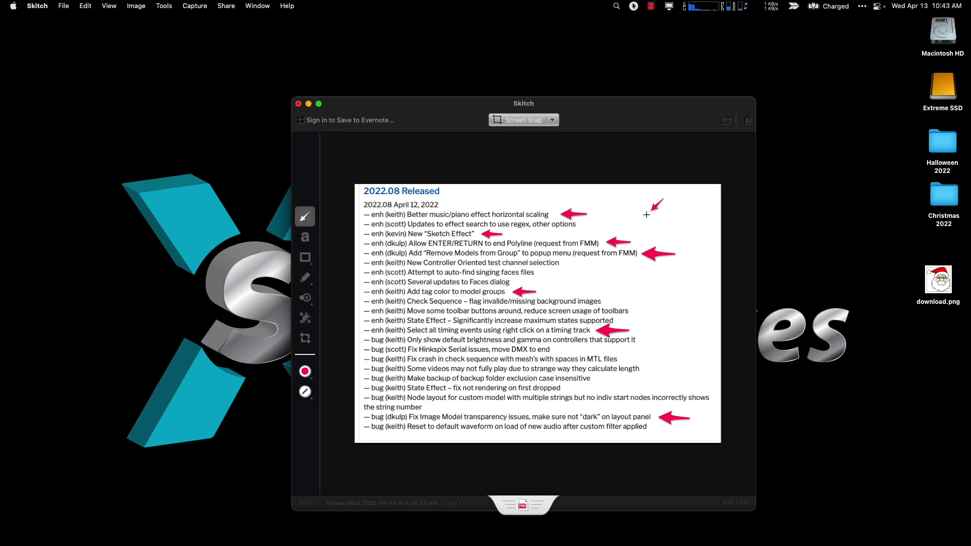
{"action": "left_click_drag", "start_coordinate": [647, 215], "coordinate": [682, 216]}
{"action": "mouse_move", "coordinate": [682, 216]}
{"action": "left_mouse_down"}
{"action": "mouse_move", "coordinate": [385, 232]}
{"action": "mouse_move", "coordinate": [558, 232]}
{"action": "mouse_move", "coordinate": [429, 226]}
{"action": "mouse_move", "coordinate": [458, 222]}
{"action": "mouse_move", "coordinate": [543, 234]}
{"action": "mouse_move", "coordinate": [389, 234]}
{"action": "mouse_move", "coordinate": [433, 239]}
{"action": "left_mouse_up"}
Point the pink arrows at the New Sketch Effect and Image Model transparency lines.
{"action": "mouse_move", "coordinate": [526, 235]}
{"action": "left_mouse_down"}
{"action": "mouse_move", "coordinate": [413, 246]}
{"action": "mouse_move", "coordinate": [575, 244]}
{"action": "mouse_move", "coordinate": [392, 249]}
{"action": "mouse_move", "coordinate": [586, 249]}
{"action": "mouse_move", "coordinate": [627, 264]}
{"action": "mouse_move", "coordinate": [425, 304]}
{"action": "mouse_move", "coordinate": [465, 332]}
{"action": "mouse_move", "coordinate": [621, 334]}
{"action": "mouse_move", "coordinate": [417, 342]}
{"action": "mouse_move", "coordinate": [437, 293]}
{"action": "mouse_move", "coordinate": [453, 402]}
{"action": "mouse_move", "coordinate": [464, 320]}
{"action": "mouse_move", "coordinate": [494, 426]}
{"action": "mouse_move", "coordinate": [647, 417]}
{"action": "mouse_move", "coordinate": [679, 364]}
{"action": "mouse_move", "coordinate": [510, 379]}
{"action": "mouse_move", "coordinate": [444, 390]}
{"action": "mouse_move", "coordinate": [424, 407]}
{"action": "mouse_move", "coordinate": [409, 399]}
{"action": "mouse_move", "coordinate": [450, 352]}
{"action": "left_mouse_up"}
{"action": "left_click_drag", "start_coordinate": [450, 352], "coordinate": [430, 99]}
Minimise the release notes and restore the Takin' Care Of Christmas sequence in xLights.
{"action": "double_click", "coordinate": [429, 99]}
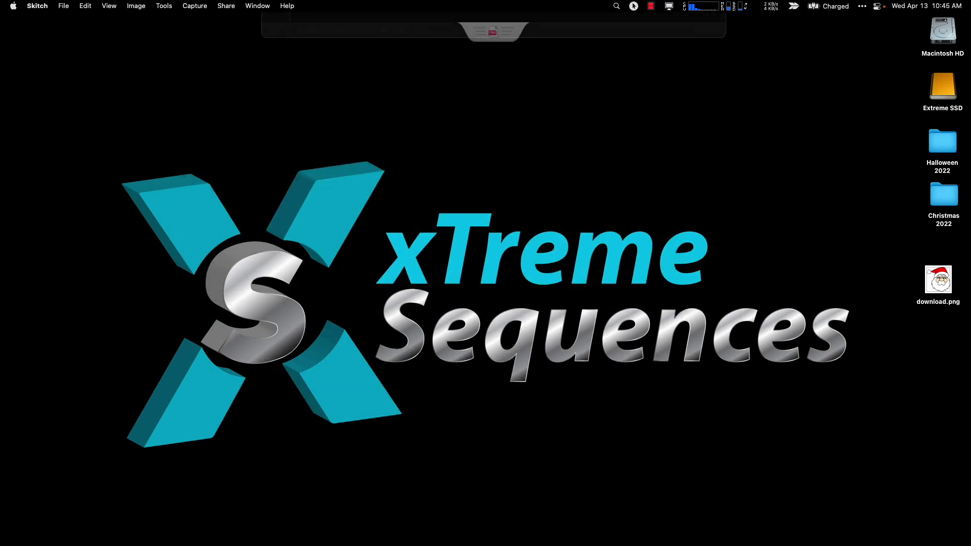
{"action": "mouse_move", "coordinate": [733, 539]}
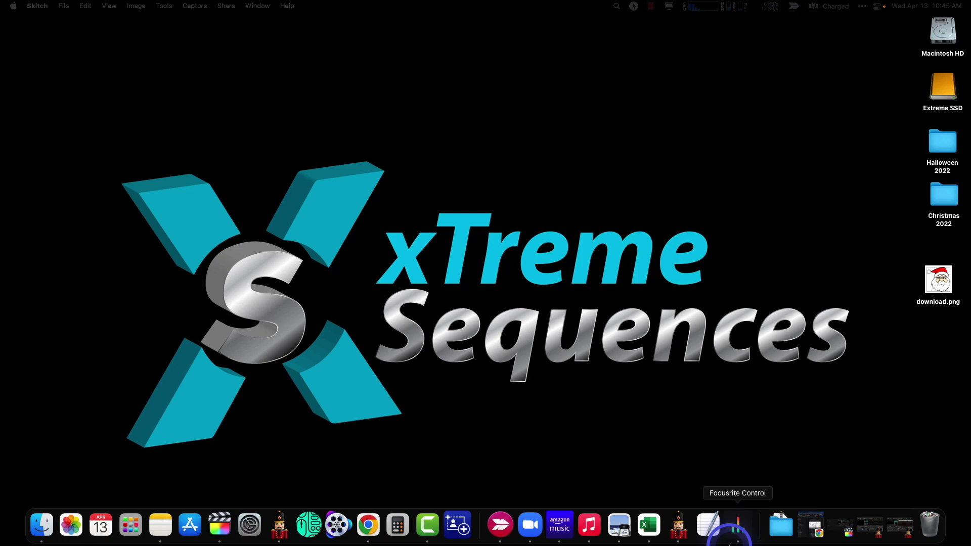
{"action": "left_click", "coordinate": [910, 529]}
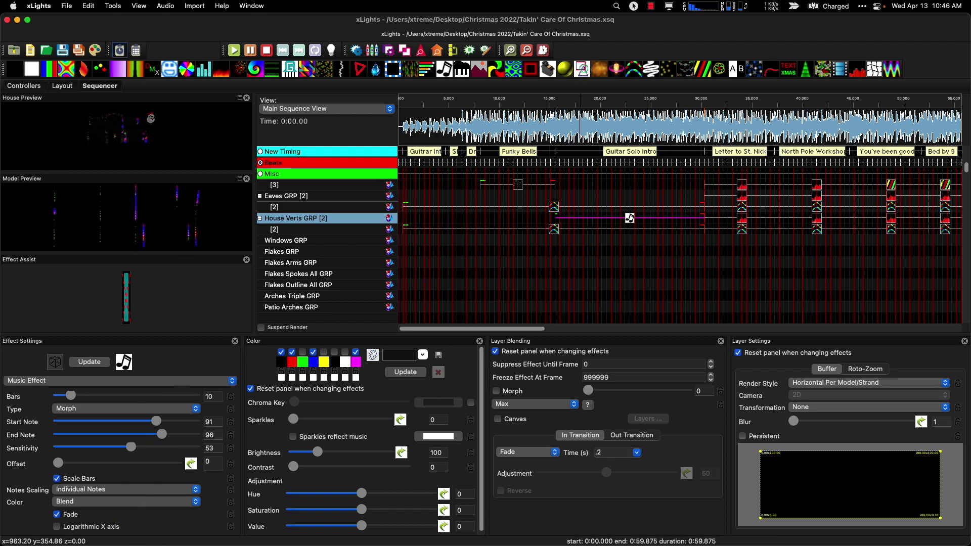
{"action": "key", "text": "super+Tab"}
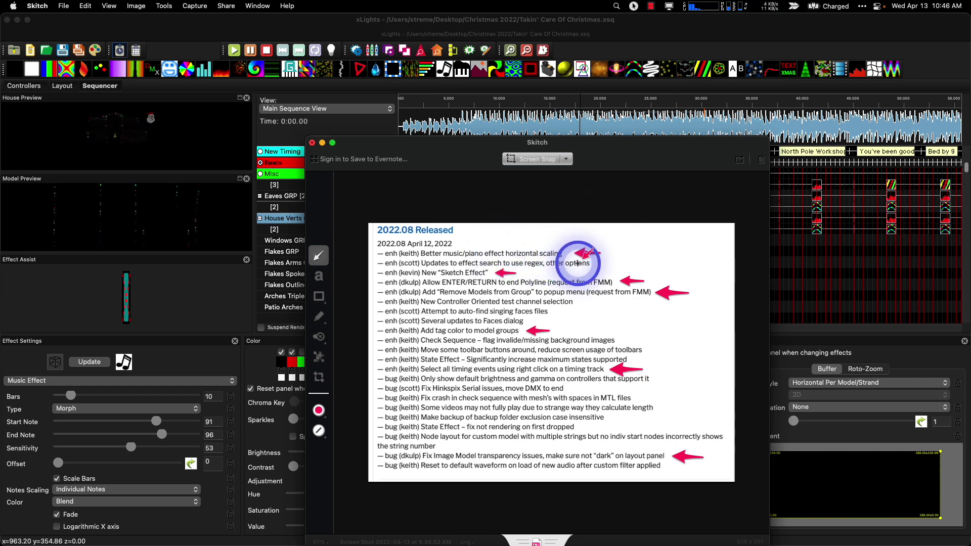
{"action": "key", "text": "super+Tab"}
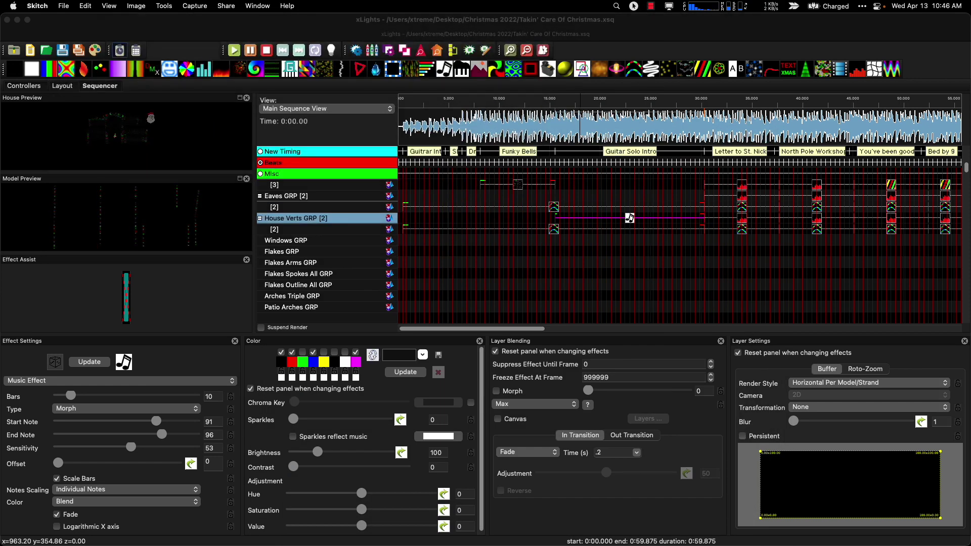
{"action": "mouse_move", "coordinate": [823, 542]}
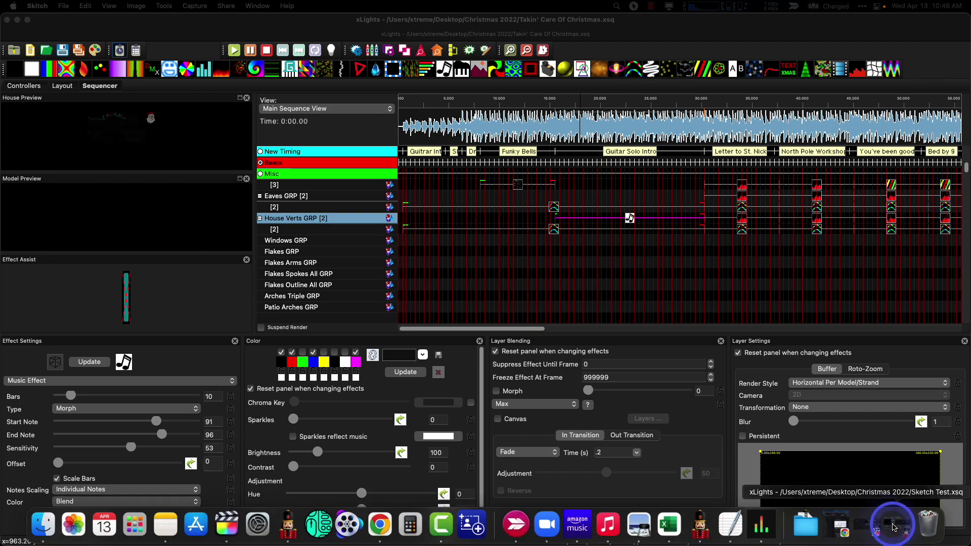
Open Sketch Test.xsq and inspect both Sketch effects on Matrix 1 and the Sketch Effect Demo.
{"action": "left_click", "coordinate": [878, 530]}
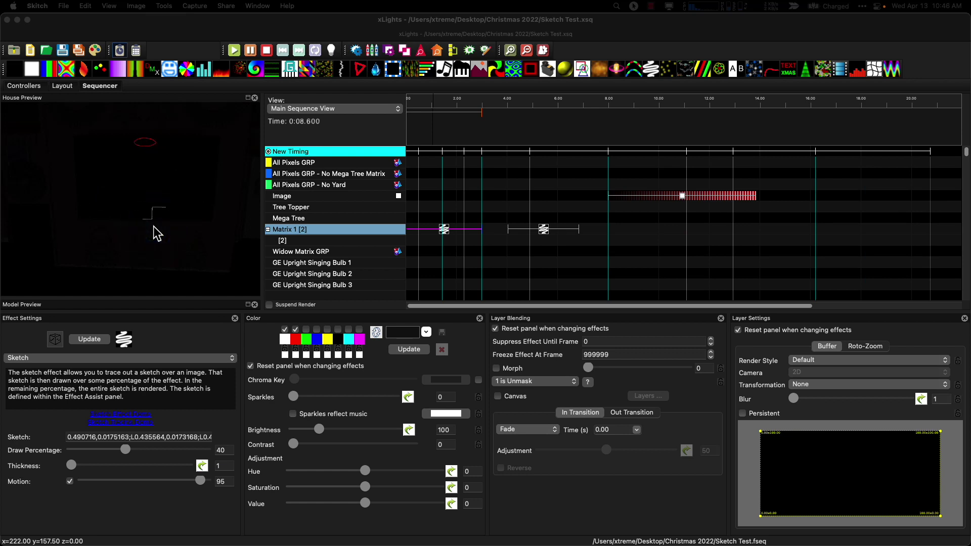
{"action": "left_click", "coordinate": [444, 230]}
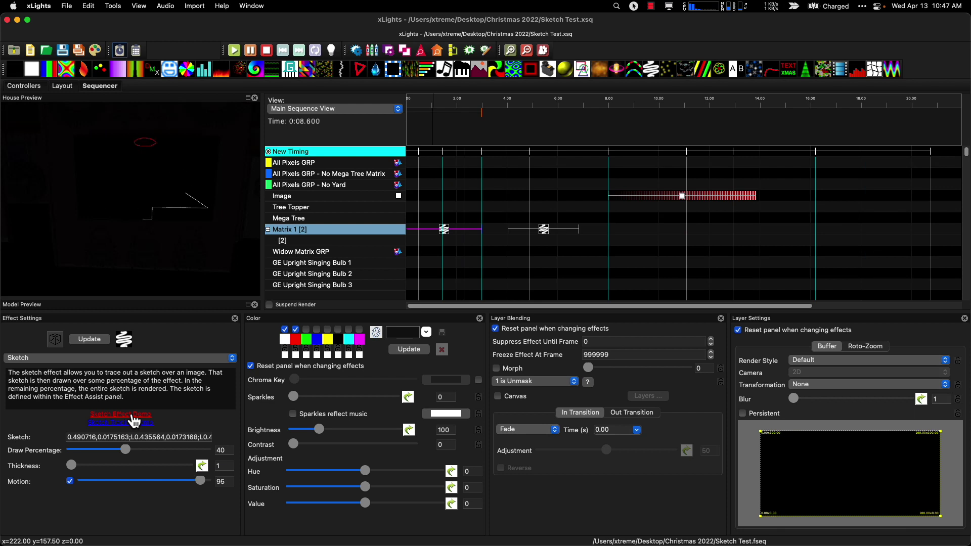
{"action": "left_click", "coordinate": [130, 414]}
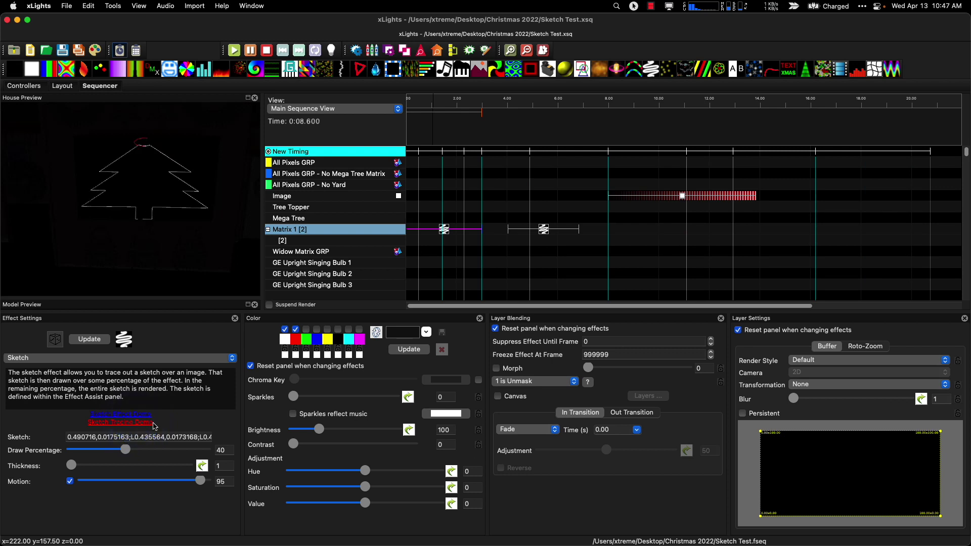
{"action": "left_click", "coordinate": [544, 230]}
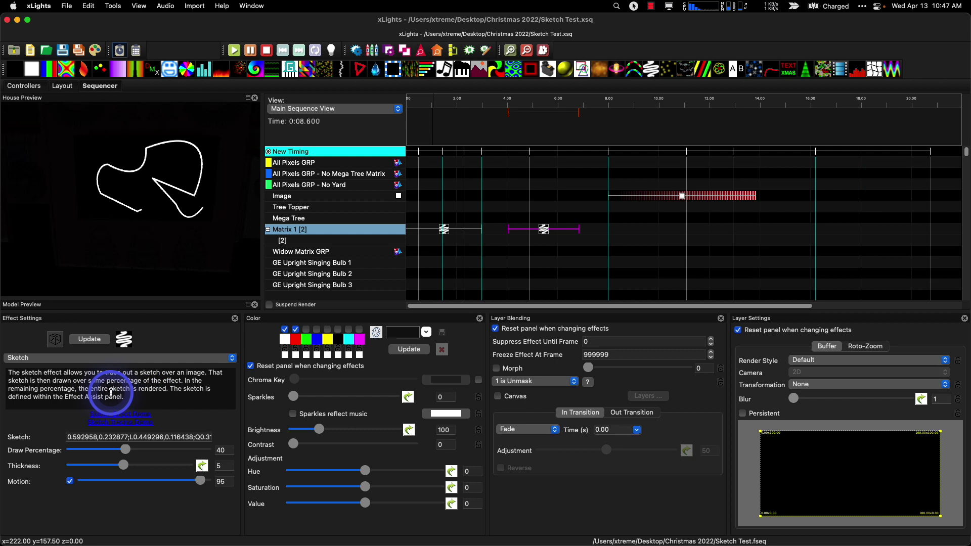
Show the Effect Assist panel via View > Windows and pan the sketch drawing into view.
{"action": "left_click", "coordinate": [140, 6]}
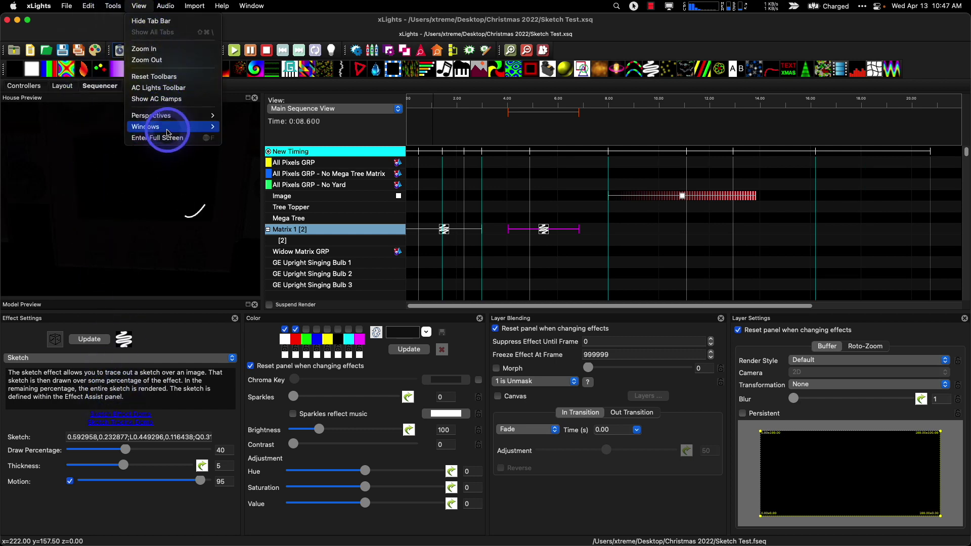
{"action": "mouse_move", "coordinate": [167, 132]}
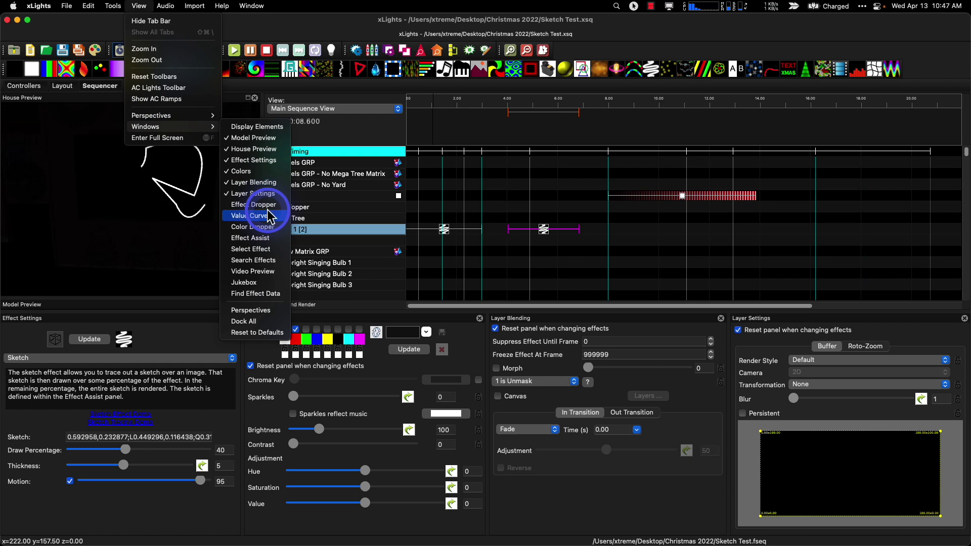
{"action": "left_click", "coordinate": [255, 238]}
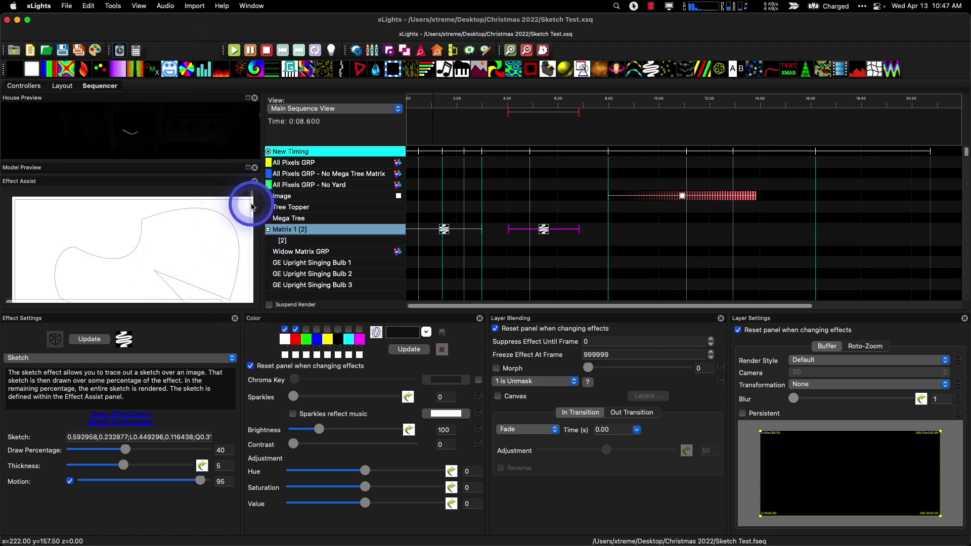
{"action": "mouse_move", "coordinate": [252, 207]}
{"action": "left_mouse_down"}
{"action": "mouse_move", "coordinate": [256, 282]}
{"action": "mouse_move", "coordinate": [256, 211]}
{"action": "left_mouse_up"}
{"action": "left_click", "coordinate": [177, 250]}
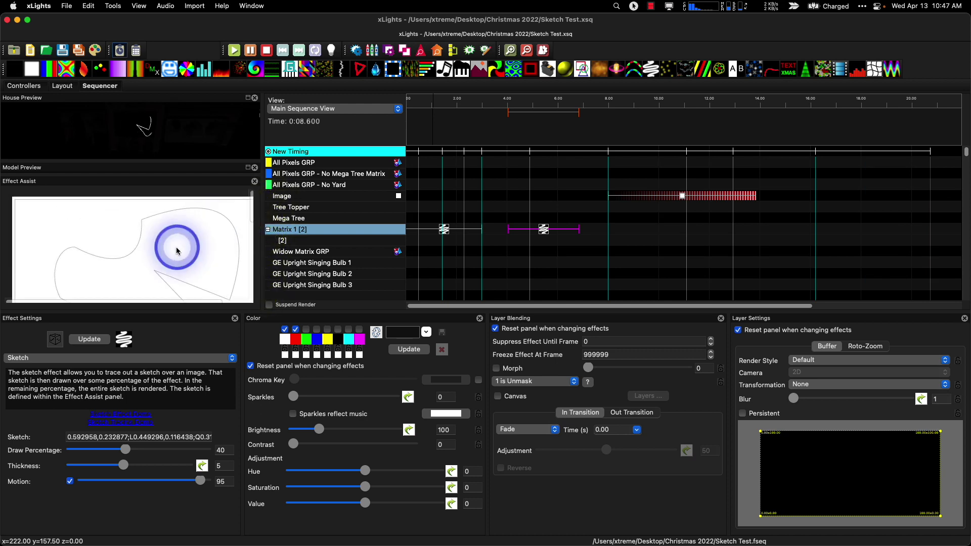
{"action": "mouse_move", "coordinate": [177, 249]}
{"action": "left_mouse_down"}
{"action": "mouse_move", "coordinate": [243, 238]}
{"action": "mouse_move", "coordinate": [242, 211]}
{"action": "mouse_move", "coordinate": [253, 226]}
{"action": "mouse_move", "coordinate": [223, 174]}
{"action": "mouse_move", "coordinate": [48, 184]}
{"action": "left_mouse_up"}
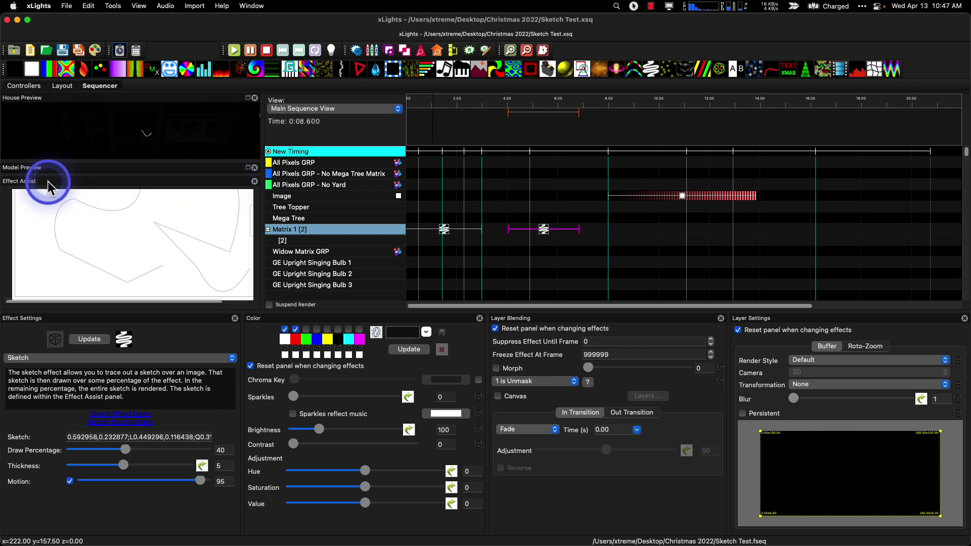
Pop the House Preview out full screen, then dock it back into the main window.
{"action": "double_click", "coordinate": [113, 97]}
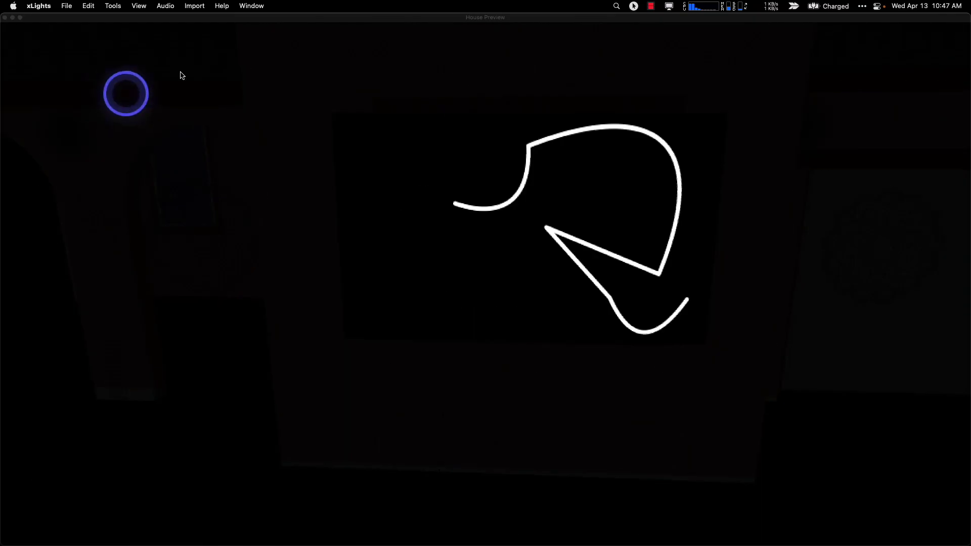
{"action": "left_click", "coordinate": [335, 18]}
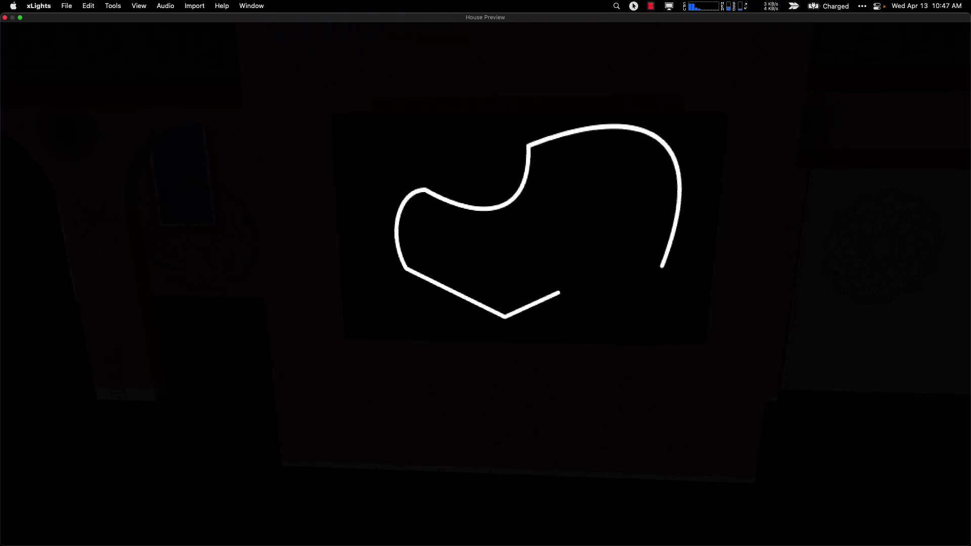
{"action": "mouse_move", "coordinate": [839, 34]}
{"action": "left_mouse_down"}
{"action": "mouse_move", "coordinate": [761, 44]}
{"action": "mouse_move", "coordinate": [767, 21]}
{"action": "left_mouse_up"}
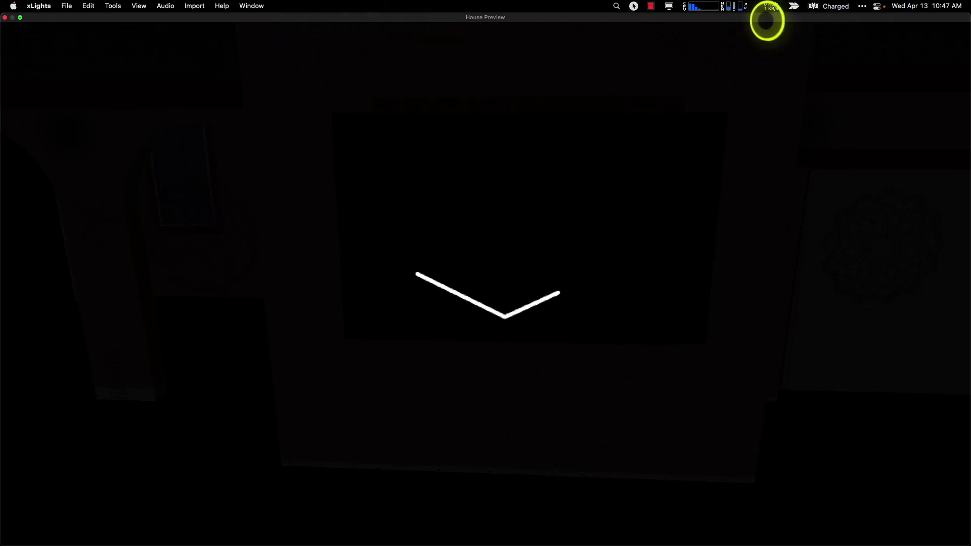
{"action": "double_click", "coordinate": [764, 21]}
{"action": "left_click", "coordinate": [142, 194]}
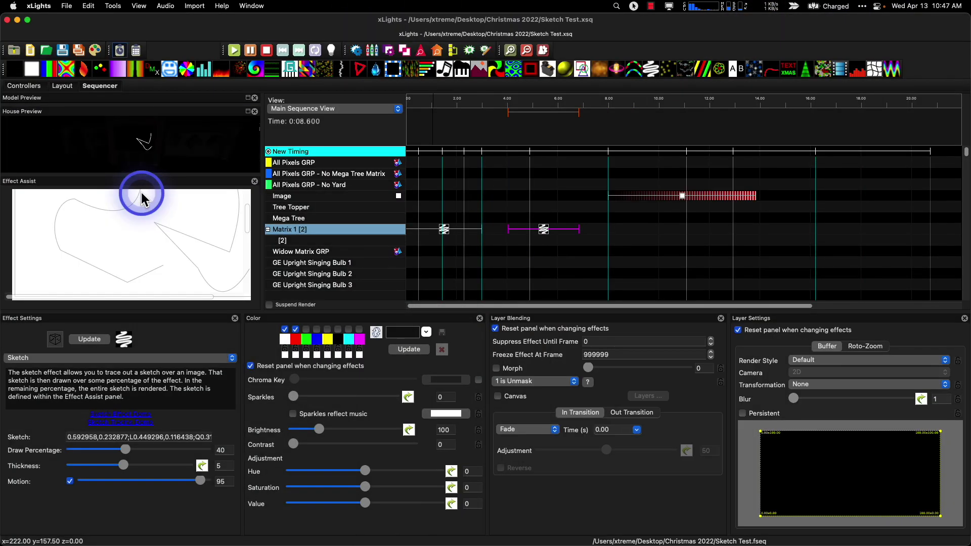
Select Path 1 in the Effect Assist Paths list so its editable points appear on the canvas.
{"action": "mouse_move", "coordinate": [142, 193]}
{"action": "left_mouse_down"}
{"action": "mouse_move", "coordinate": [167, 177]}
{"action": "mouse_move", "coordinate": [189, 310]}
{"action": "mouse_move", "coordinate": [208, 271]}
{"action": "mouse_move", "coordinate": [273, 248]}
{"action": "mouse_move", "coordinate": [234, 195]}
{"action": "mouse_move", "coordinate": [242, 210]}
{"action": "left_mouse_up"}
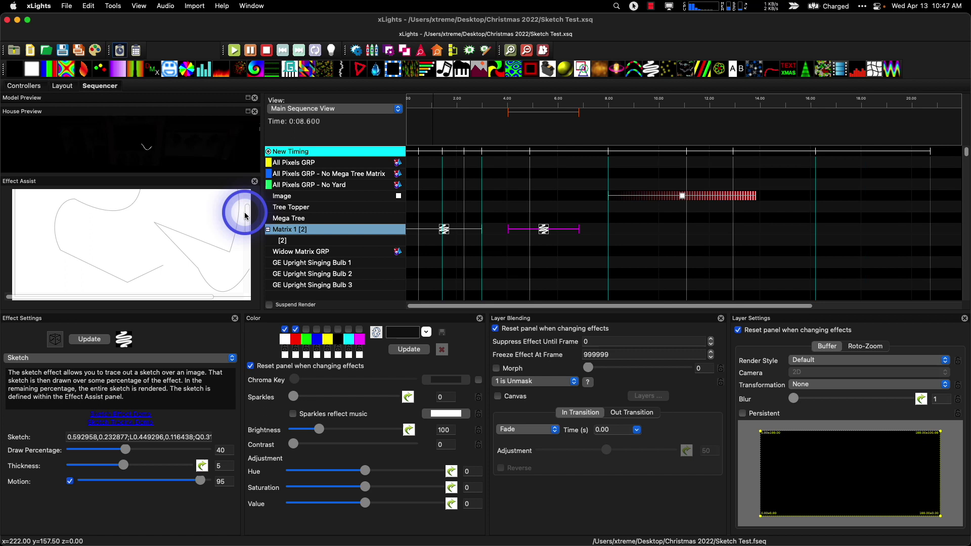
{"action": "scroll", "coordinate": [250, 228], "scroll_direction": "down", "scroll_amount": 5}
{"action": "scroll", "coordinate": [251, 253], "scroll_direction": "down", "scroll_amount": 5}
{"action": "scroll", "coordinate": [254, 260], "scroll_direction": "up", "scroll_amount": 3}
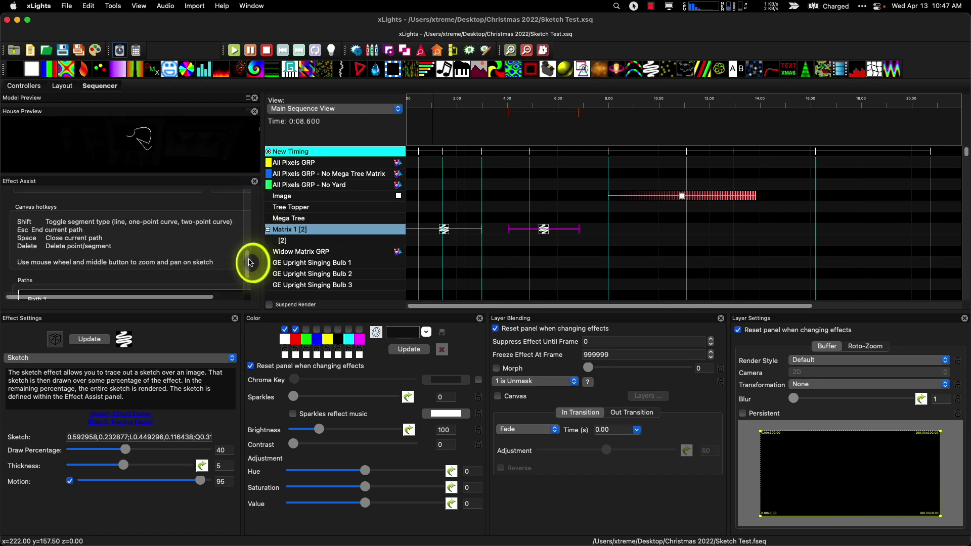
{"action": "scroll", "coordinate": [253, 258], "scroll_direction": "down", "scroll_amount": 2}
{"action": "scroll", "coordinate": [253, 273], "scroll_direction": "down", "scroll_amount": 5}
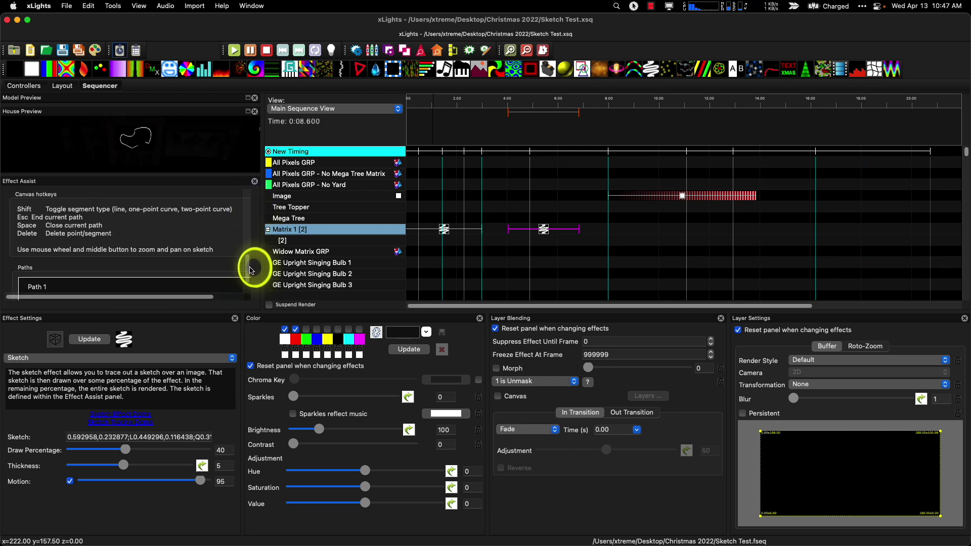
{"action": "scroll", "coordinate": [251, 273], "scroll_direction": "up", "scroll_amount": 5}
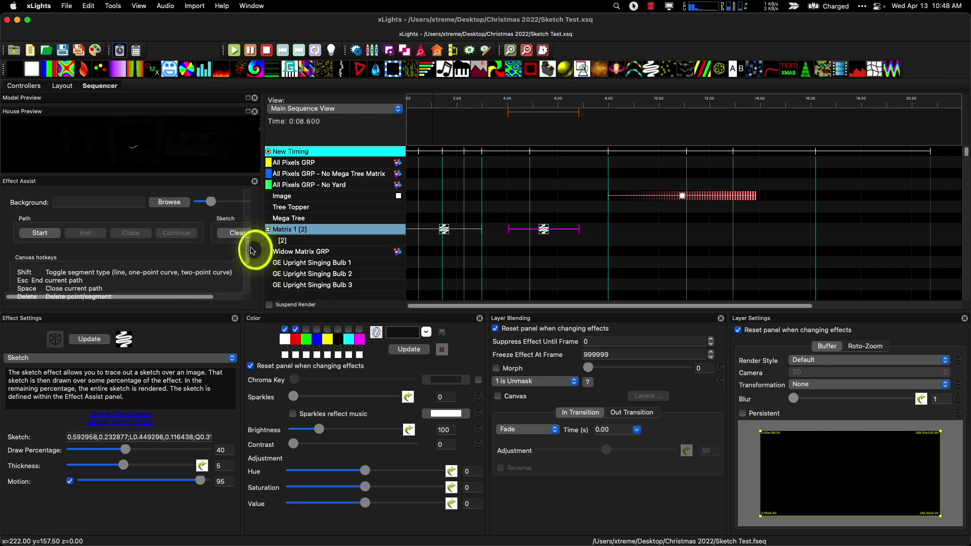
{"action": "scroll", "coordinate": [252, 248], "scroll_direction": "down", "scroll_amount": 5}
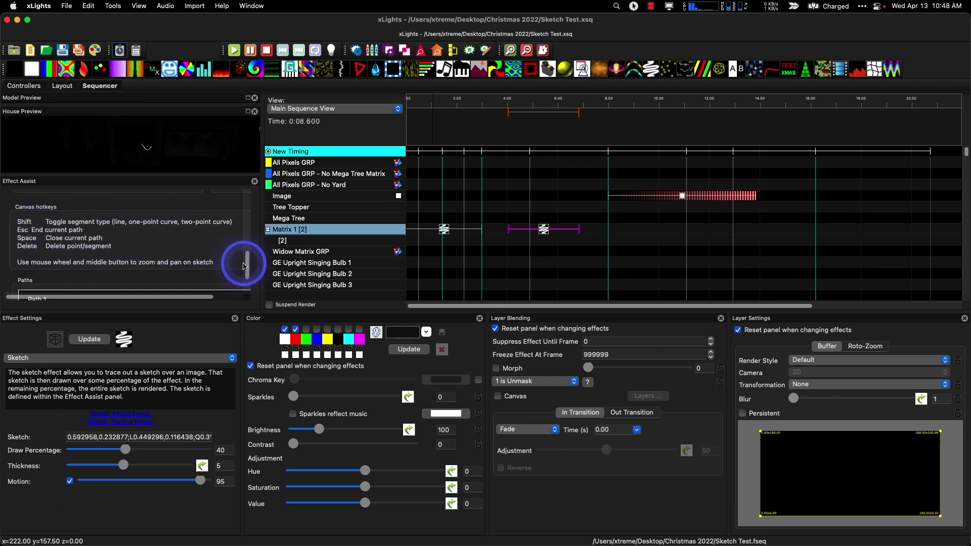
{"action": "left_click_drag", "start_coordinate": [247, 264], "coordinate": [249, 283]}
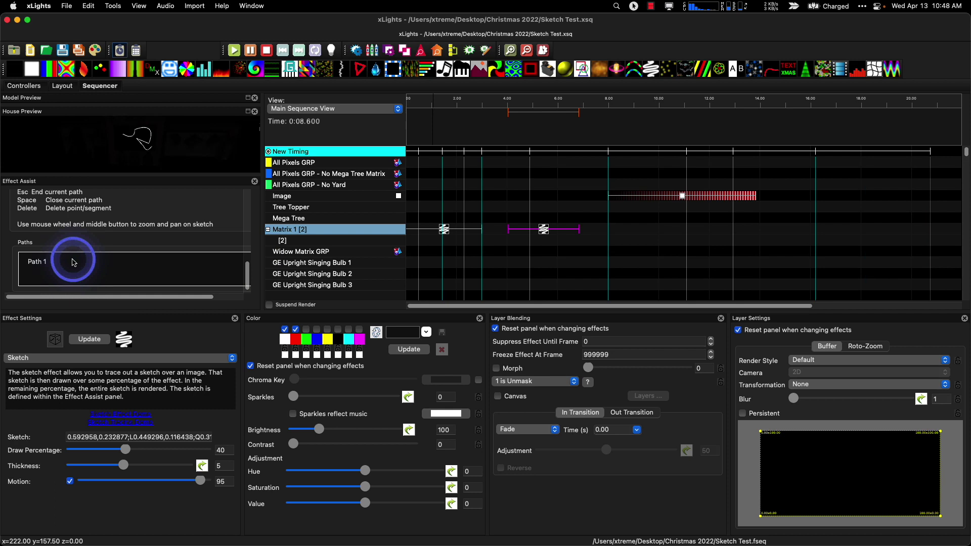
{"action": "left_click", "coordinate": [49, 262]}
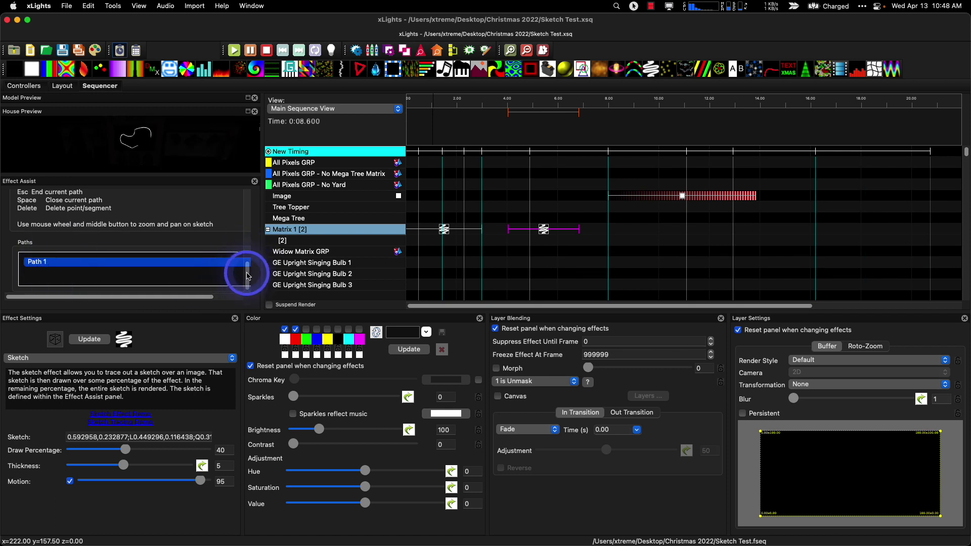
{"action": "left_click_drag", "start_coordinate": [248, 276], "coordinate": [252, 234]}
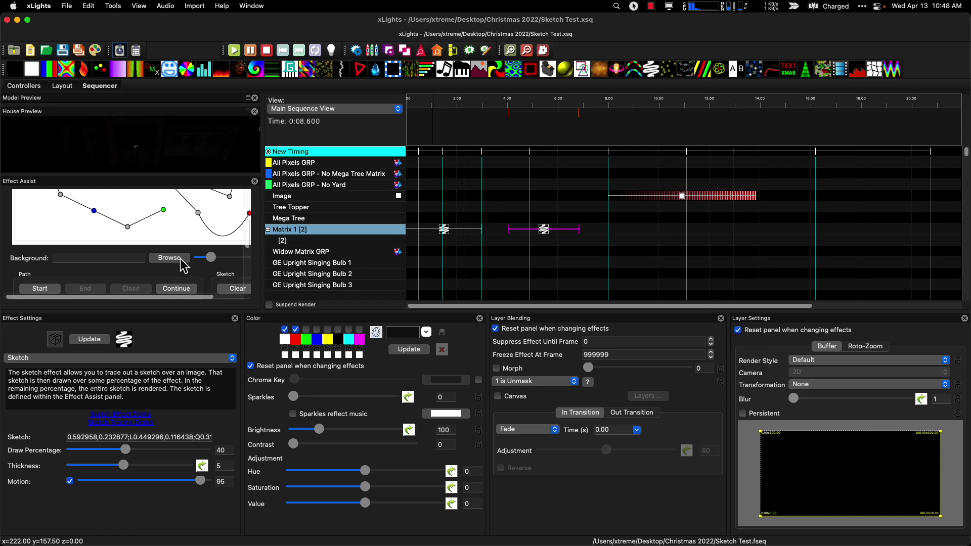
Start a new sketch path, click several points on the canvas, and end it with Esc.
{"action": "mouse_move", "coordinate": [230, 228]}
{"action": "left_mouse_down"}
{"action": "mouse_move", "coordinate": [246, 230]}
{"action": "mouse_move", "coordinate": [256, 213]}
{"action": "left_mouse_up"}
{"action": "scroll", "coordinate": [250, 233], "scroll_direction": "down", "scroll_amount": 2}
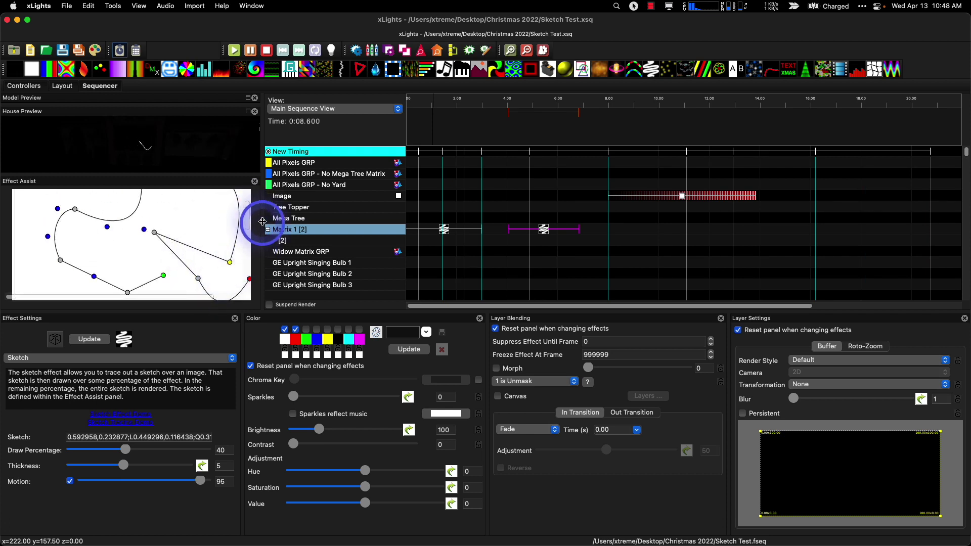
{"action": "left_click_drag", "start_coordinate": [249, 212], "coordinate": [248, 249]}
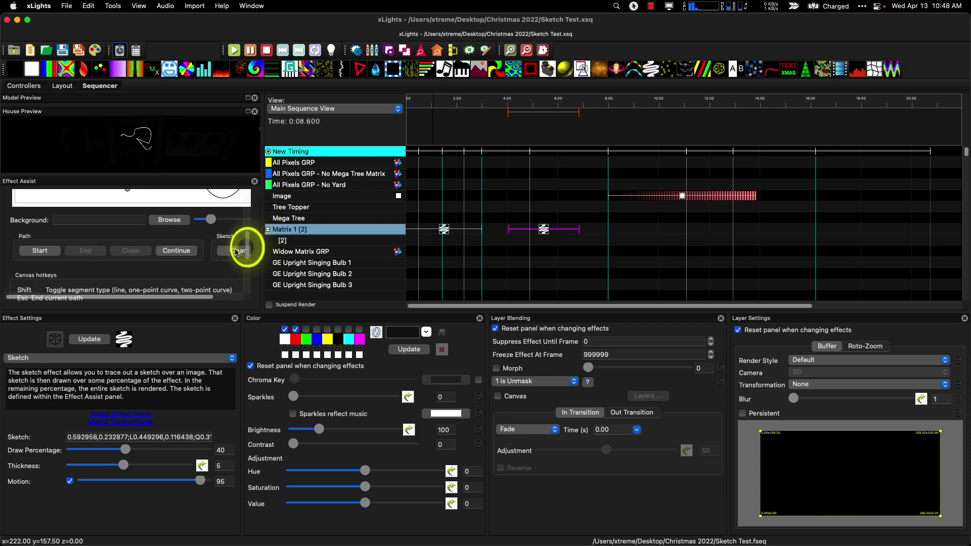
{"action": "left_click", "coordinate": [40, 251]}
{"action": "left_click_drag", "start_coordinate": [246, 262], "coordinate": [249, 284]}
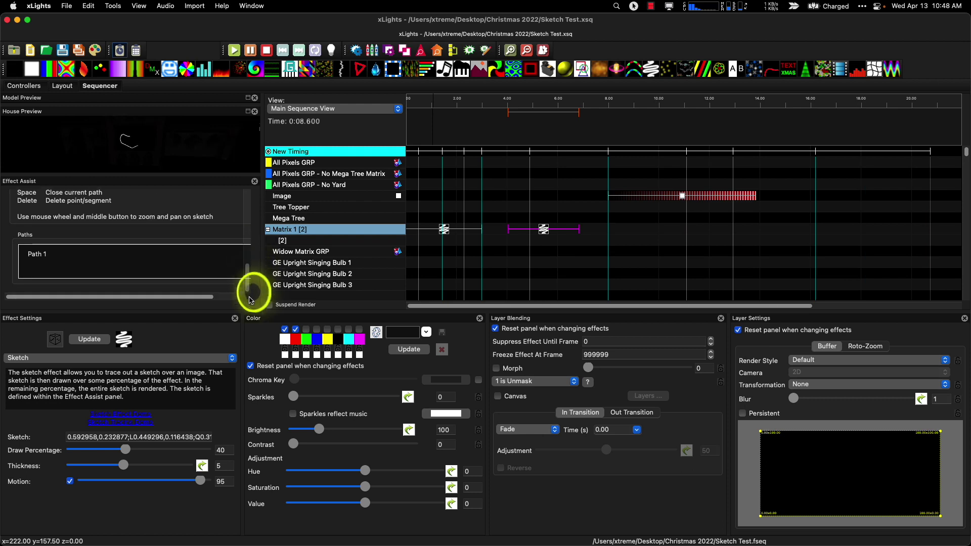
{"action": "left_click", "coordinate": [37, 260]}
{"action": "left_click_drag", "start_coordinate": [245, 284], "coordinate": [253, 211]}
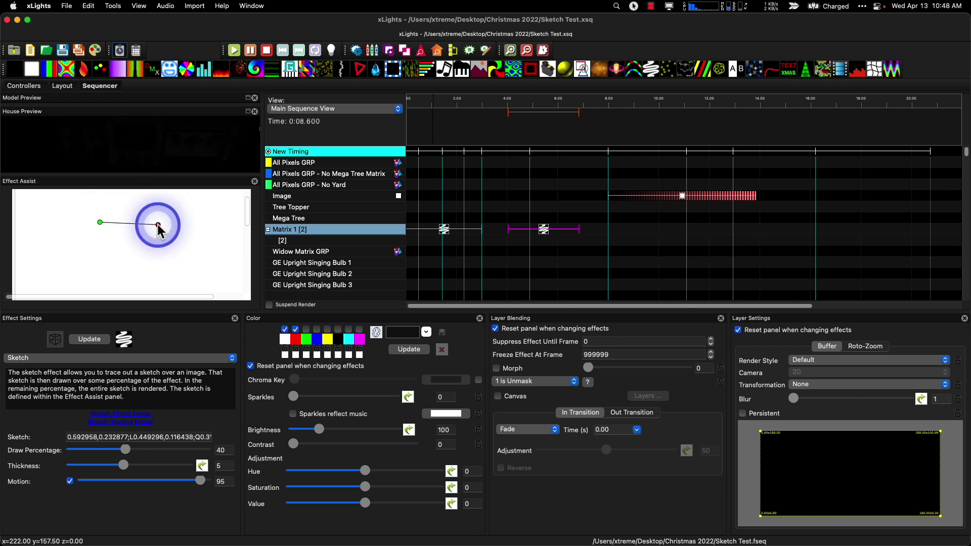
{"action": "left_click", "coordinate": [157, 224]}
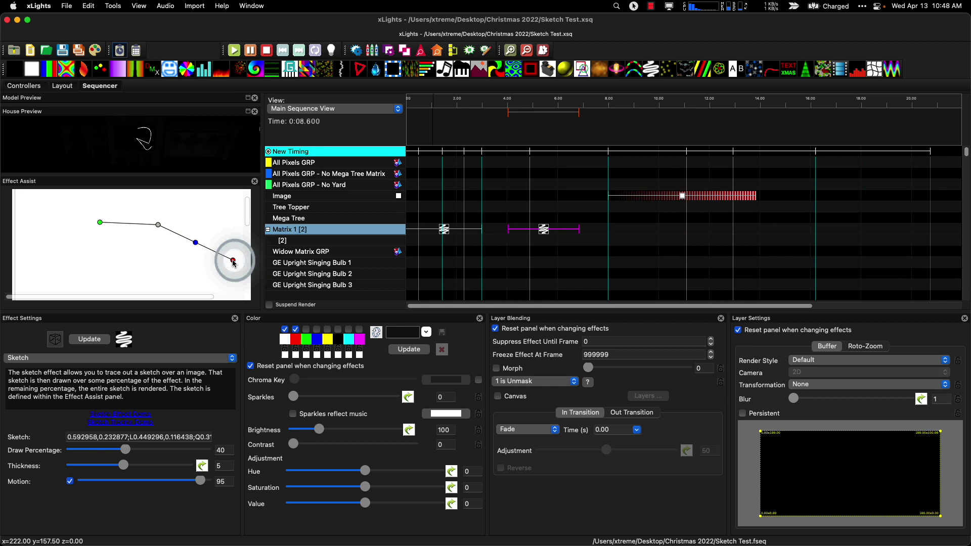
{"action": "left_click", "coordinate": [187, 277]}
{"action": "left_click", "coordinate": [118, 262]}
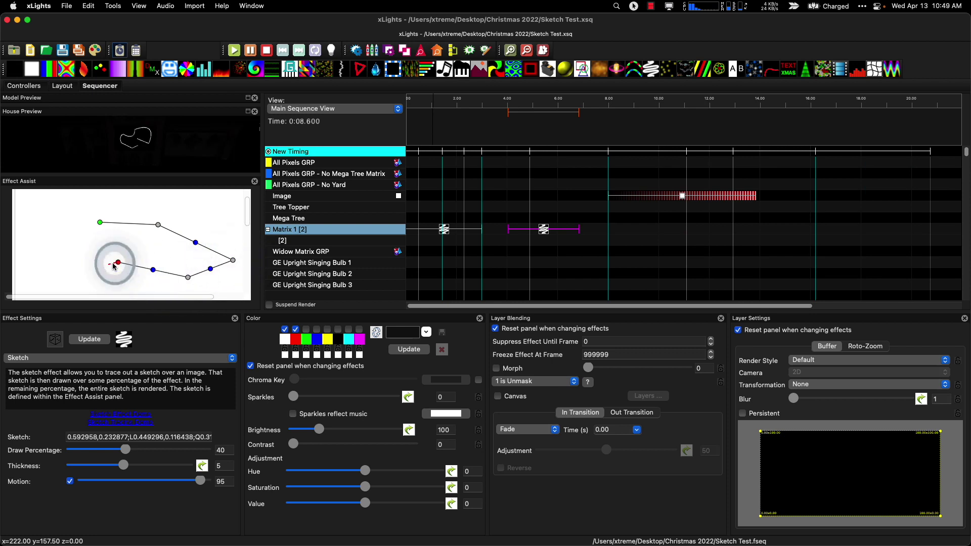
{"action": "key", "text": "Escape"}
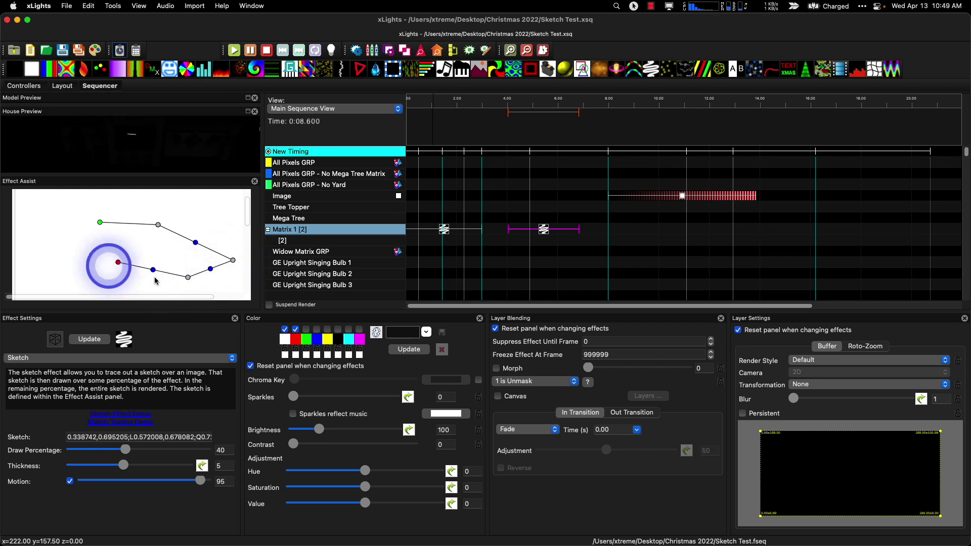
Curve the path by dragging control points and vertices, then set Motion to 78.
{"action": "mouse_move", "coordinate": [154, 273]}
{"action": "left_mouse_down"}
{"action": "mouse_move", "coordinate": [168, 201]}
{"action": "mouse_move", "coordinate": [139, 302]}
{"action": "left_mouse_up"}
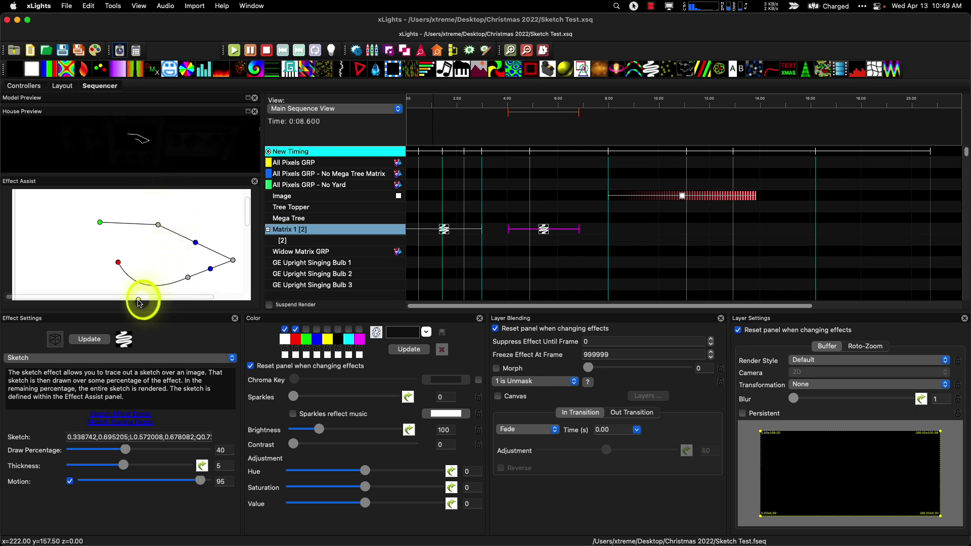
{"action": "left_click", "coordinate": [210, 268]}
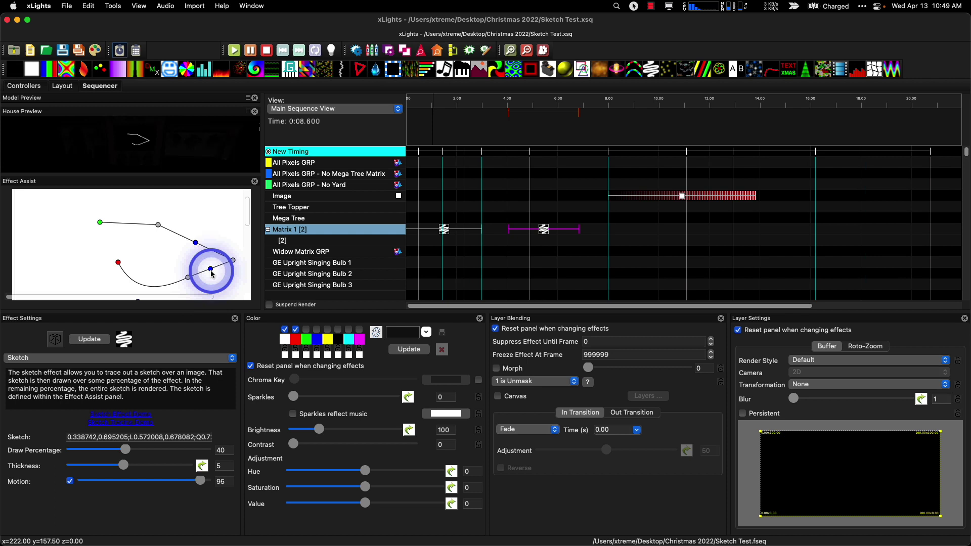
{"action": "mouse_move", "coordinate": [211, 274]}
{"action": "left_mouse_down"}
{"action": "mouse_move", "coordinate": [173, 255]}
{"action": "mouse_move", "coordinate": [226, 210]}
{"action": "mouse_move", "coordinate": [164, 271]}
{"action": "mouse_move", "coordinate": [239, 194]}
{"action": "left_mouse_up"}
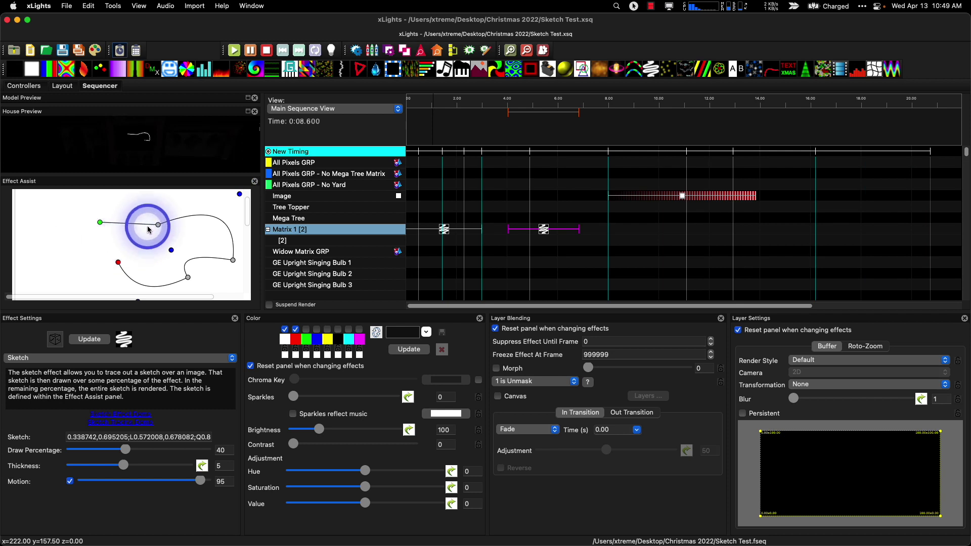
{"action": "left_click_drag", "start_coordinate": [158, 224], "coordinate": [140, 252]}
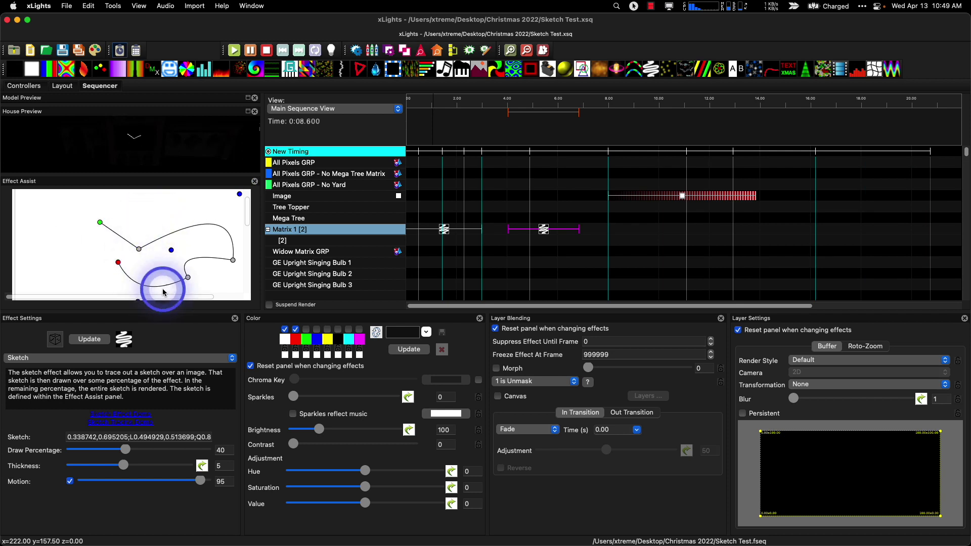
{"action": "left_click_drag", "start_coordinate": [100, 223], "coordinate": [116, 260]}
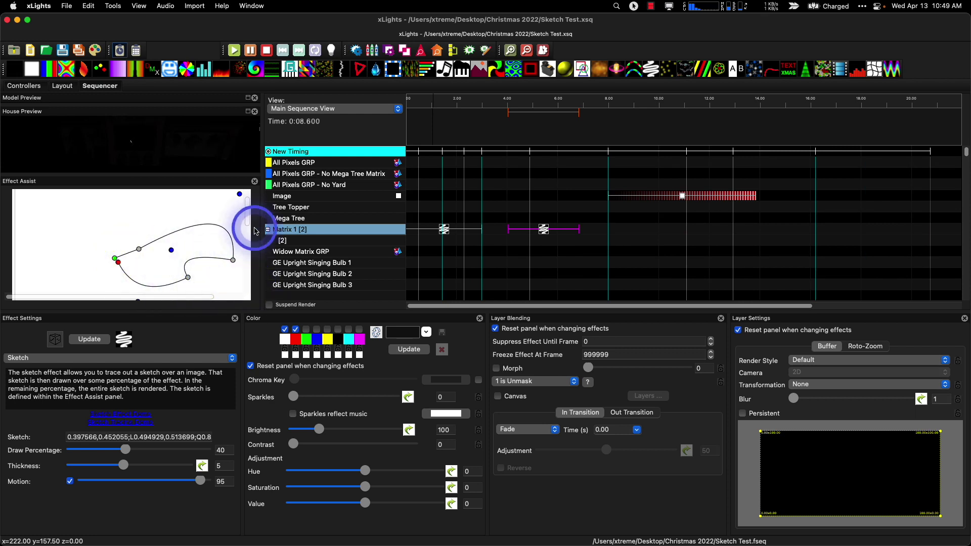
{"action": "mouse_move", "coordinate": [247, 218]}
{"action": "left_mouse_down"}
{"action": "mouse_move", "coordinate": [253, 246]}
{"action": "mouse_move", "coordinate": [251, 223]}
{"action": "left_mouse_up"}
{"action": "mouse_move", "coordinate": [167, 240]}
{"action": "left_mouse_down"}
{"action": "mouse_move", "coordinate": [185, 247]}
{"action": "mouse_move", "coordinate": [124, 233]}
{"action": "mouse_move", "coordinate": [209, 259]}
{"action": "left_mouse_up"}
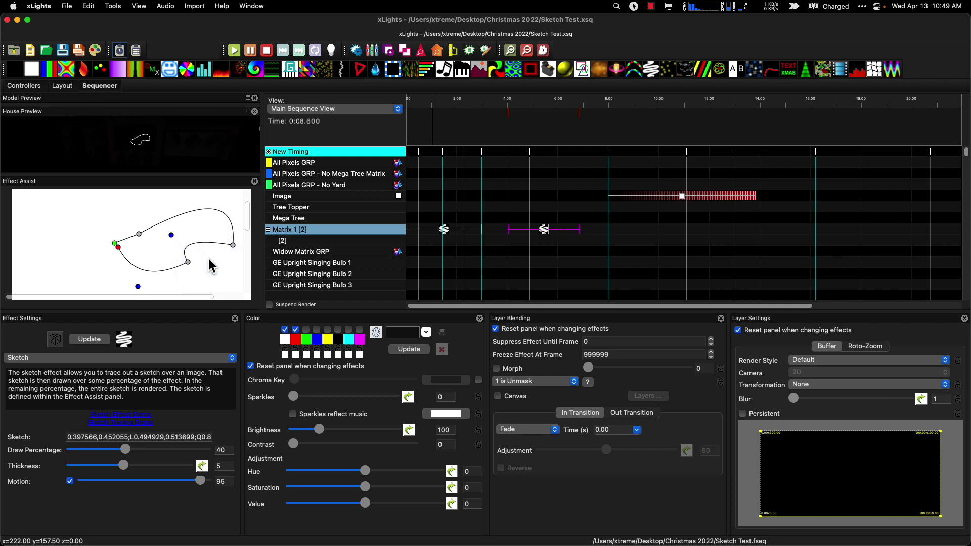
{"action": "left_click_drag", "start_coordinate": [144, 482], "coordinate": [180, 481]}
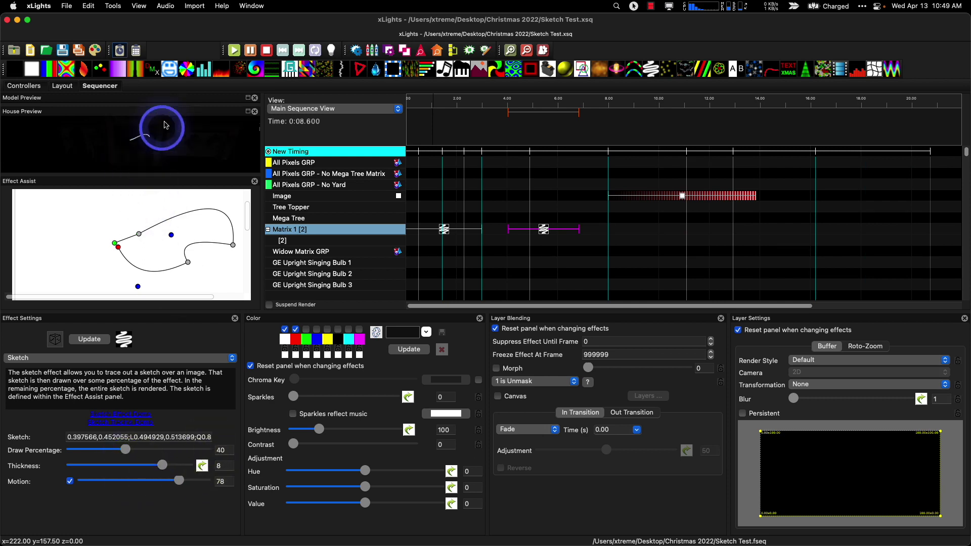
Deselect the path, set Sketch Thickness to 9 and Draw Percentage to 62, then show Skitch.
{"action": "left_click", "coordinate": [161, 465]}
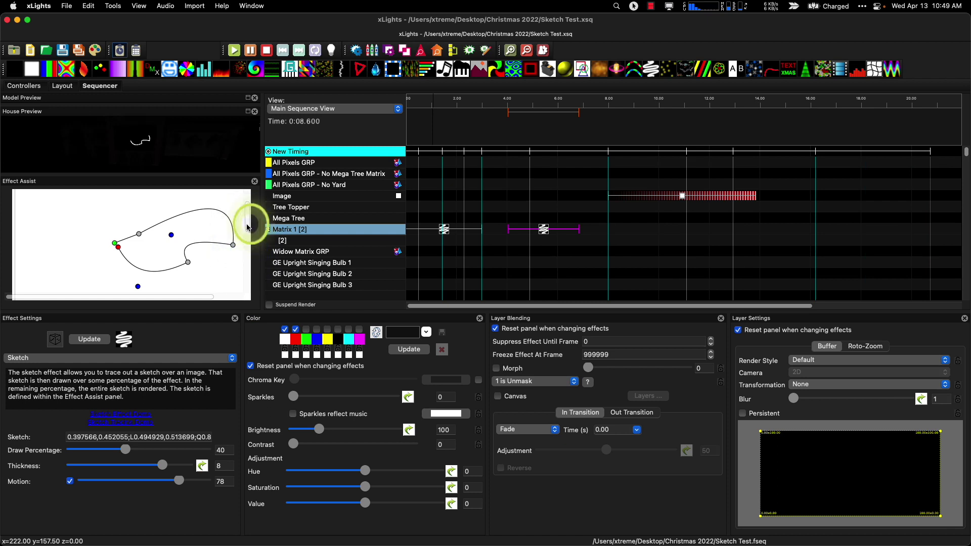
{"action": "scroll", "coordinate": [243, 247], "scroll_direction": "down", "scroll_amount": 5}
{"action": "left_click", "coordinate": [36, 257]}
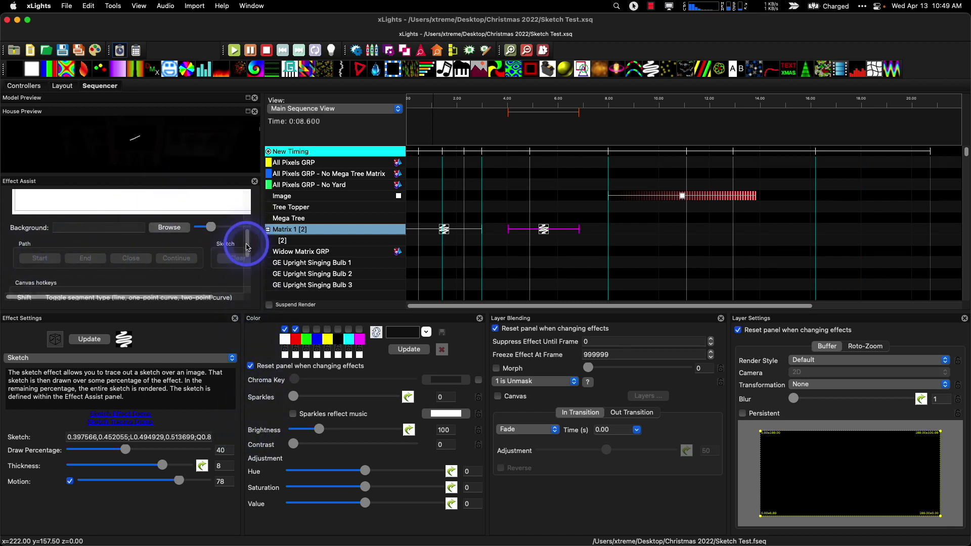
{"action": "scroll", "coordinate": [248, 263], "scroll_direction": "down", "scroll_amount": 3}
{"action": "scroll", "coordinate": [250, 274], "scroll_direction": "up", "scroll_amount": 8}
{"action": "scroll", "coordinate": [252, 235], "scroll_direction": "up", "scroll_amount": 5}
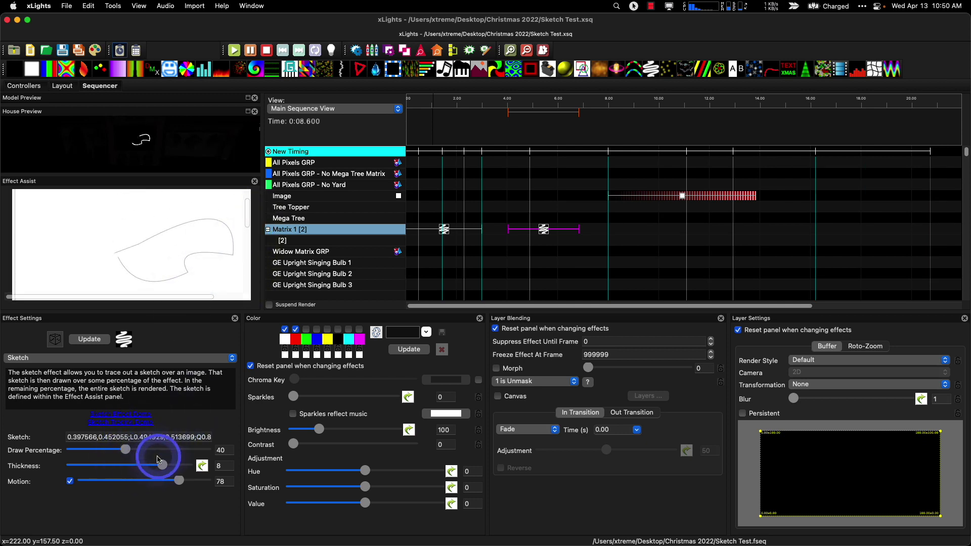
{"action": "mouse_move", "coordinate": [164, 466]}
{"action": "left_mouse_down"}
{"action": "mouse_move", "coordinate": [79, 458]}
{"action": "mouse_move", "coordinate": [189, 462]}
{"action": "mouse_move", "coordinate": [75, 449]}
{"action": "mouse_move", "coordinate": [156, 451]}
{"action": "left_mouse_up"}
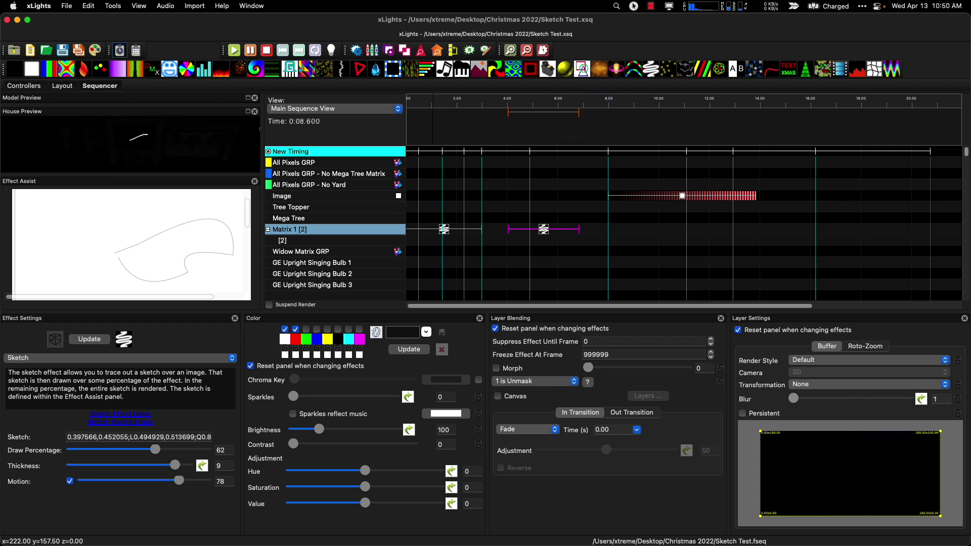
{"action": "key", "text": "super+Tab"}
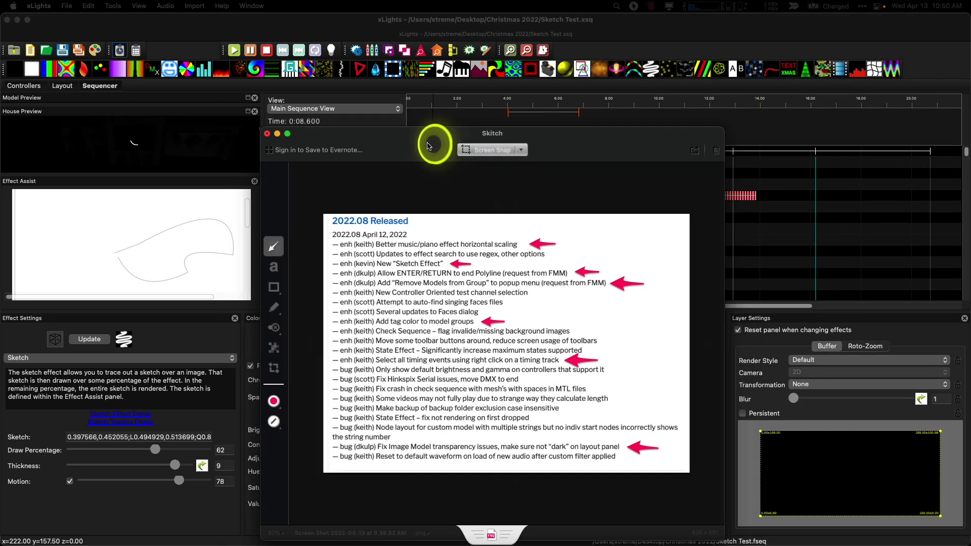
Draw a red arrow beside another release-notes line, then hide Skitch to return to xLights.
{"action": "left_click_drag", "start_coordinate": [423, 141], "coordinate": [422, 141]}
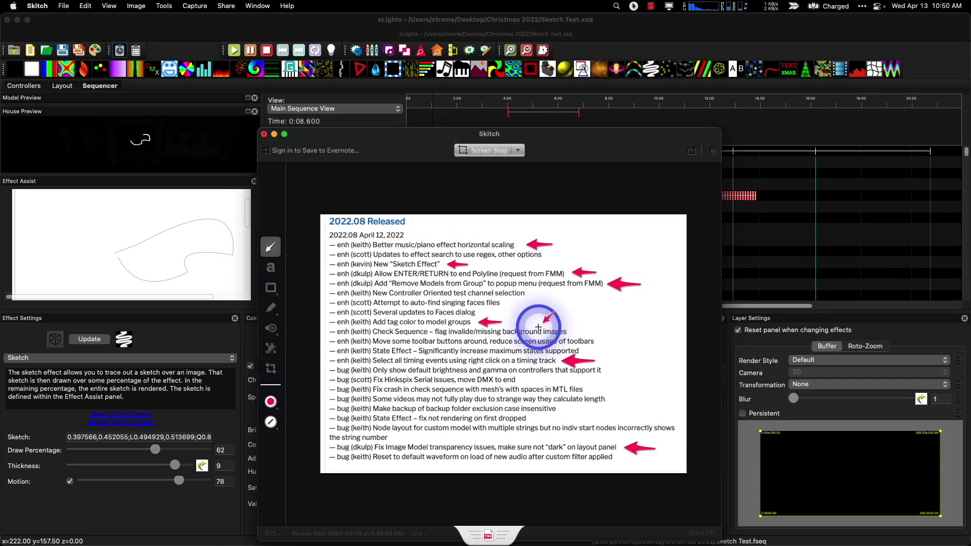
{"action": "mouse_move", "coordinate": [559, 286]}
{"action": "left_mouse_down"}
{"action": "mouse_move", "coordinate": [542, 302]}
{"action": "mouse_move", "coordinate": [476, 275]}
{"action": "mouse_move", "coordinate": [550, 281]}
{"action": "mouse_move", "coordinate": [318, 157]}
{"action": "mouse_move", "coordinate": [466, 289]}
{"action": "mouse_move", "coordinate": [372, 290]}
{"action": "mouse_move", "coordinate": [476, 281]}
{"action": "left_mouse_up"}
{"action": "key", "text": "super+w"}
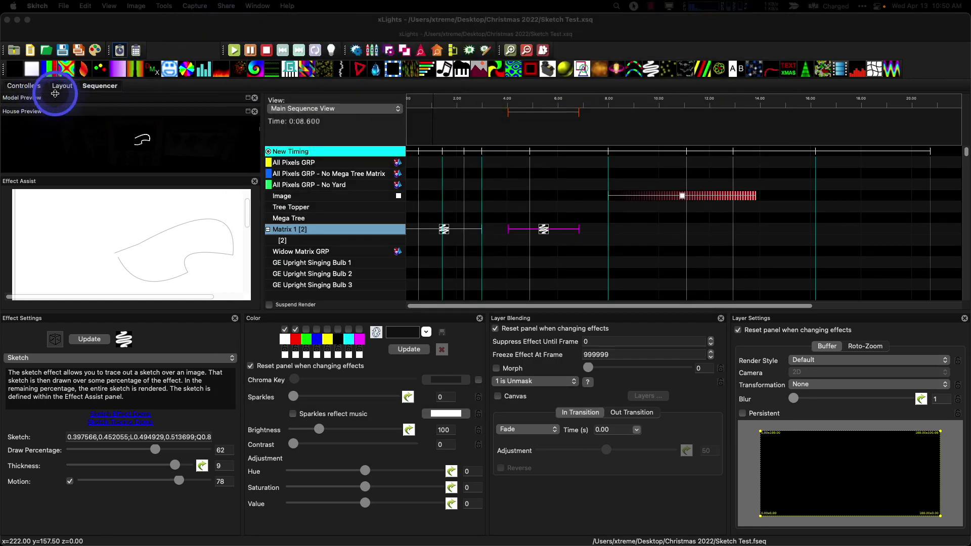
In the Layout view, start a Polyline model with its first corner points above the house.
{"action": "left_click", "coordinate": [55, 94]}
{"action": "left_click", "coordinate": [548, 448]}
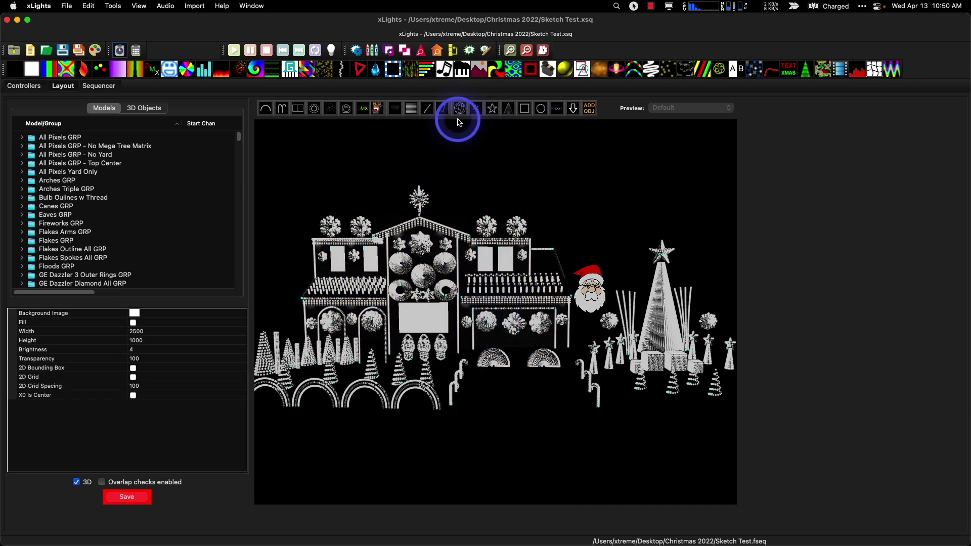
{"action": "left_click", "coordinate": [443, 108]}
{"action": "left_click", "coordinate": [467, 162]}
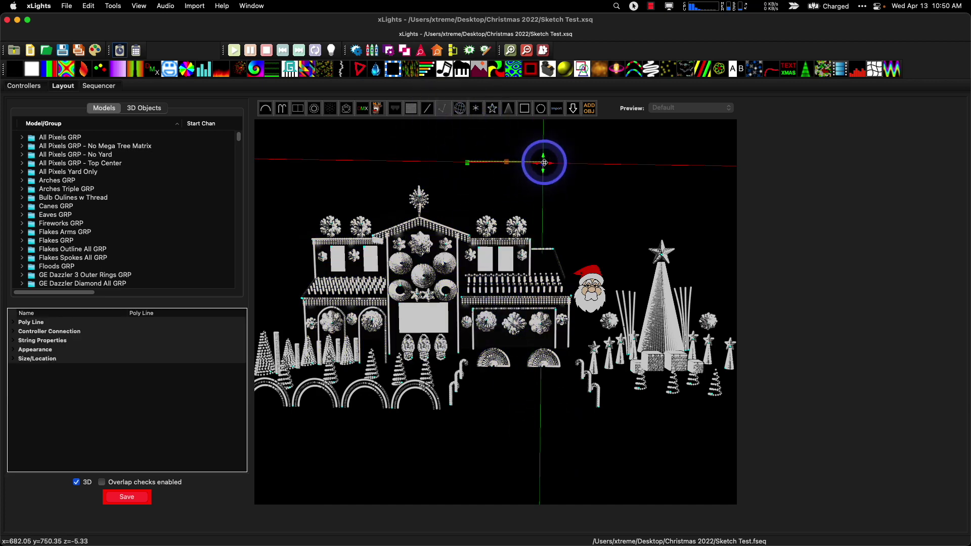
{"action": "left_click", "coordinate": [564, 159]}
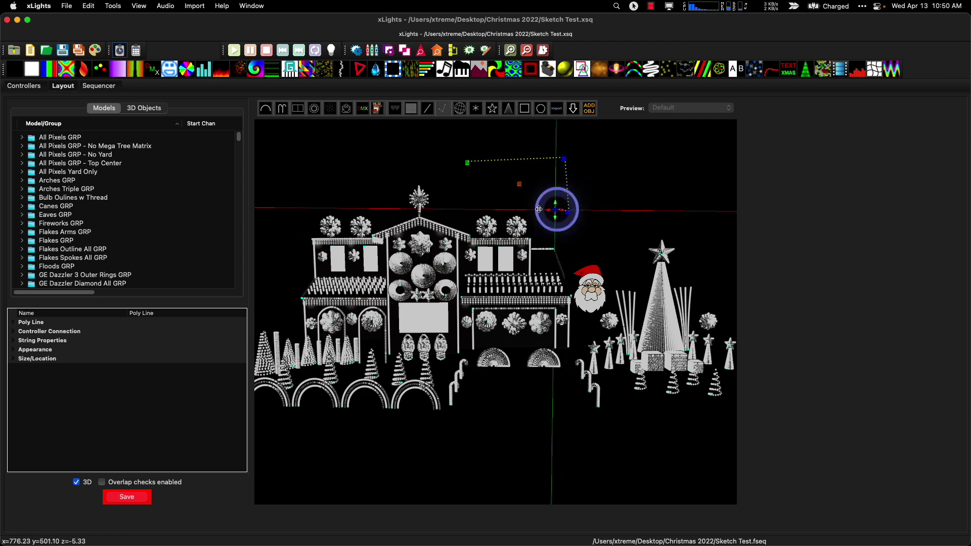
{"action": "left_click", "coordinate": [568, 212]}
{"action": "left_click", "coordinate": [471, 210]}
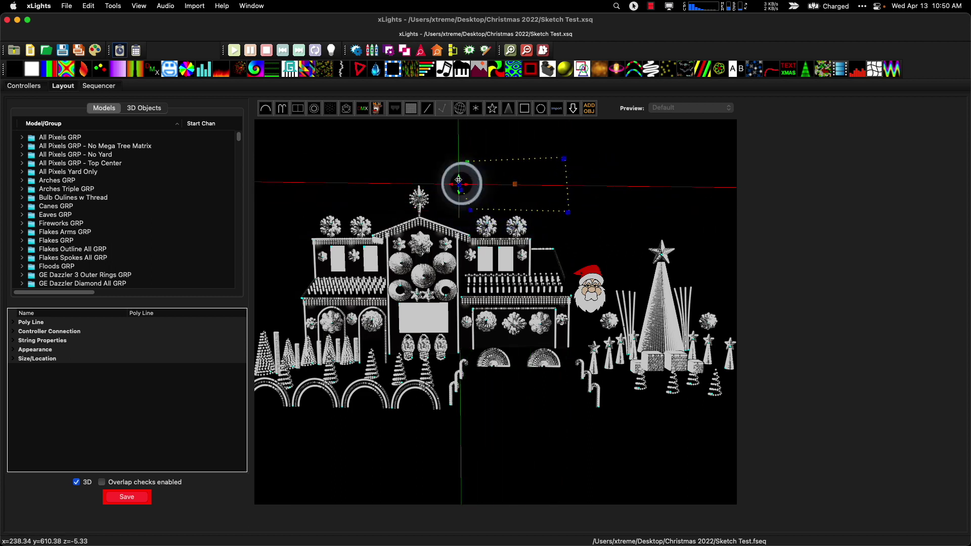
Extend the polyline across the top of the house to the right and finish it.
{"action": "left_click", "coordinate": [461, 190]}
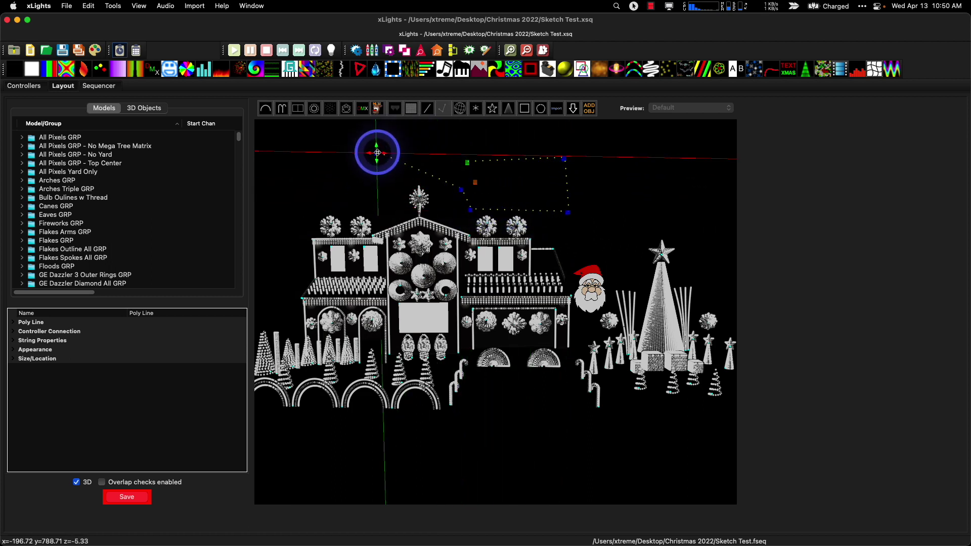
{"action": "left_click", "coordinate": [377, 152]}
{"action": "left_click", "coordinate": [436, 142]}
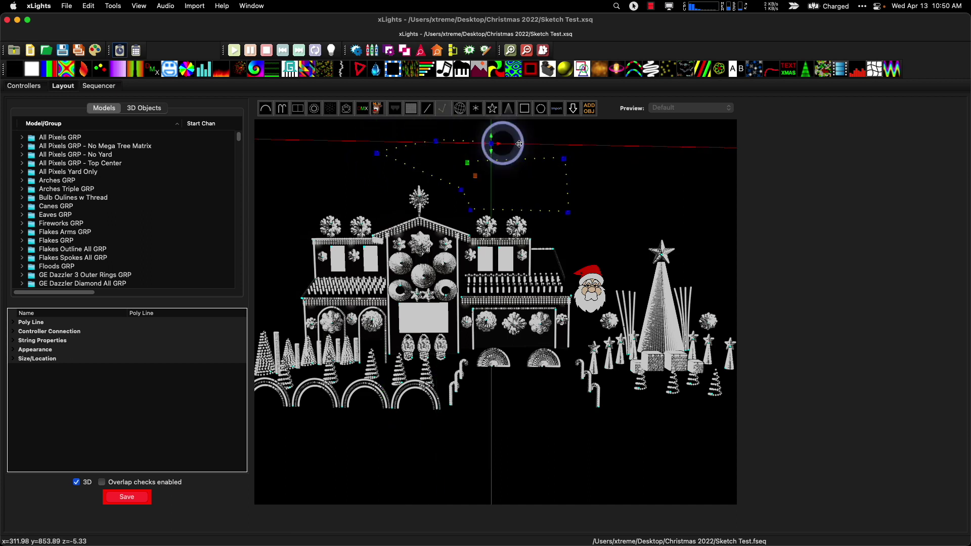
{"action": "left_click", "coordinate": [604, 141]}
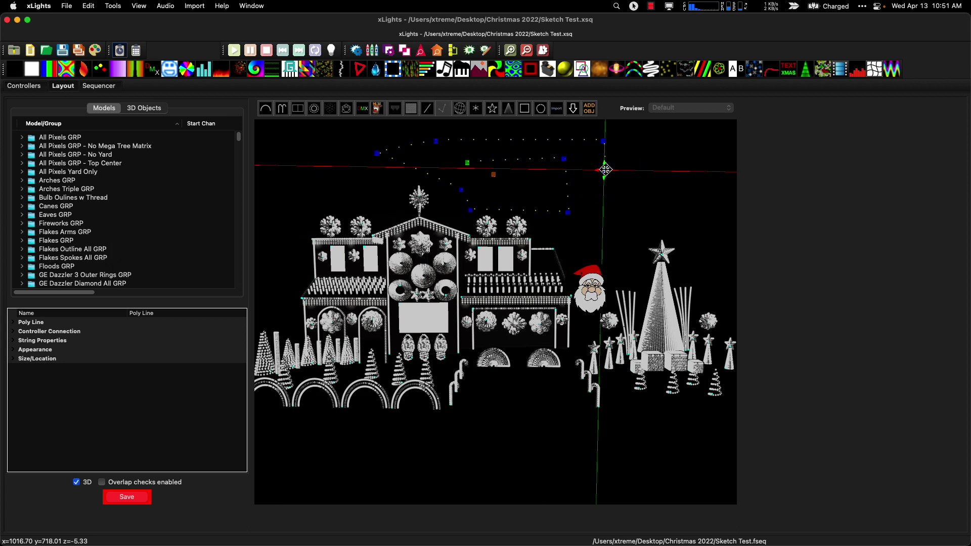
{"action": "left_click", "coordinate": [604, 197]}
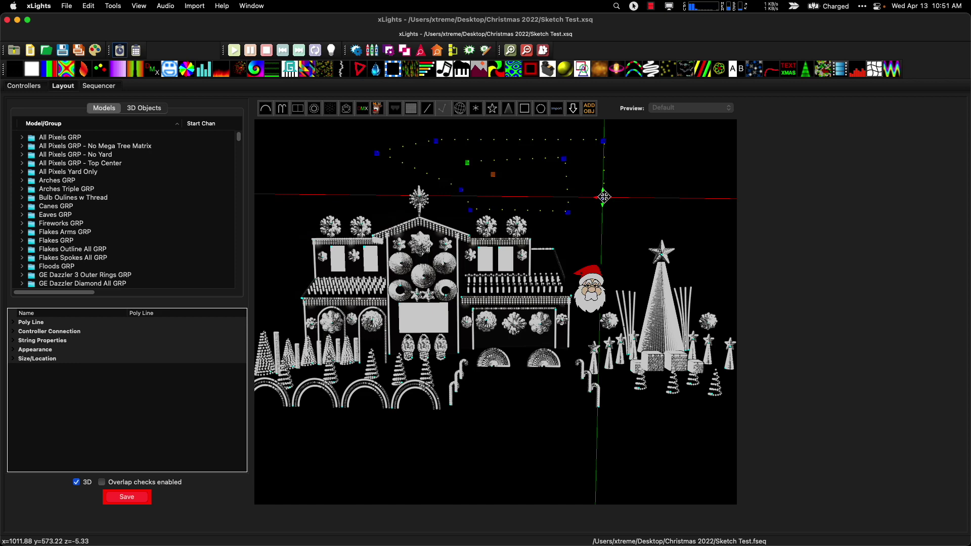
{"action": "left_click", "coordinate": [681, 168]}
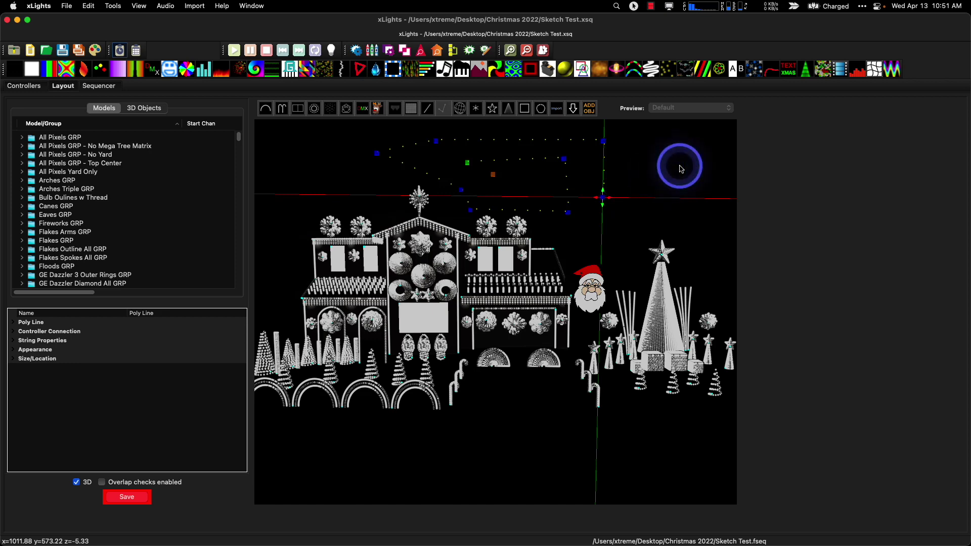
Try selecting the models above the house, including the dotted sky polyline, star and snowflakes.
{"action": "left_click", "coordinate": [553, 143]}
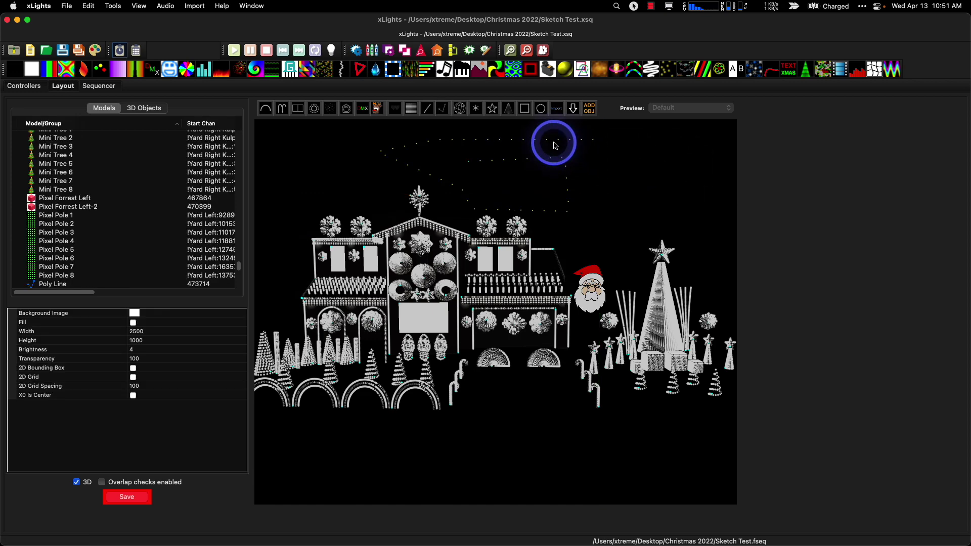
{"action": "left_click", "coordinate": [559, 172]}
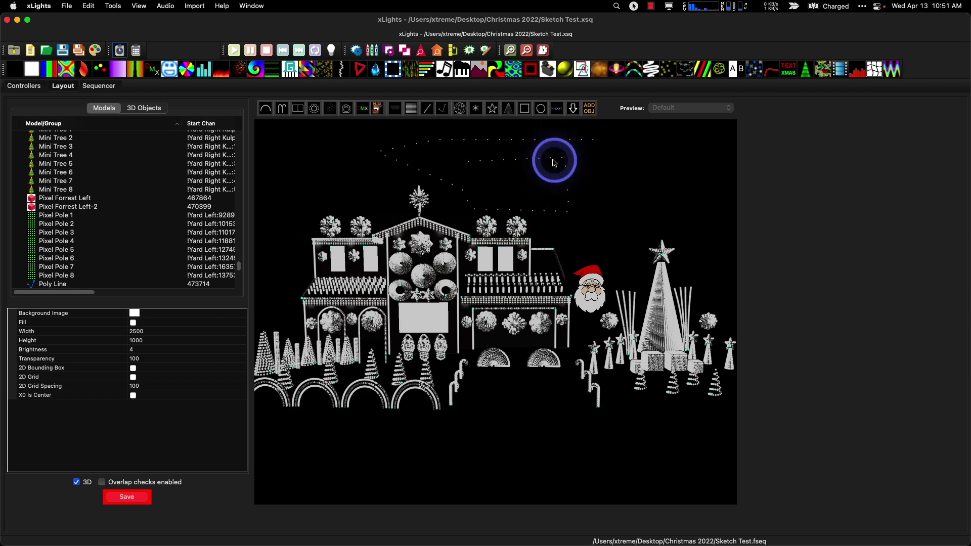
{"action": "left_click", "coordinate": [549, 157]}
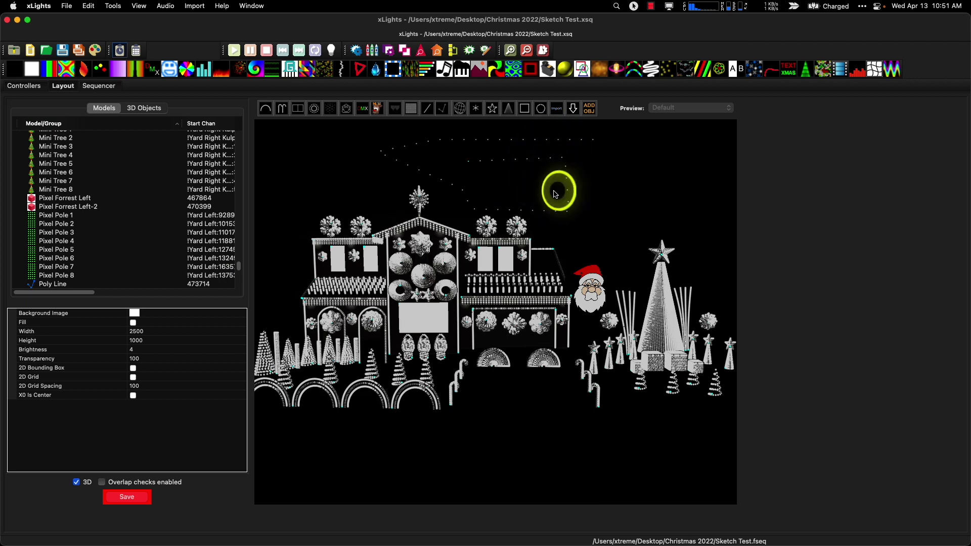
{"action": "left_click", "coordinate": [542, 170]}
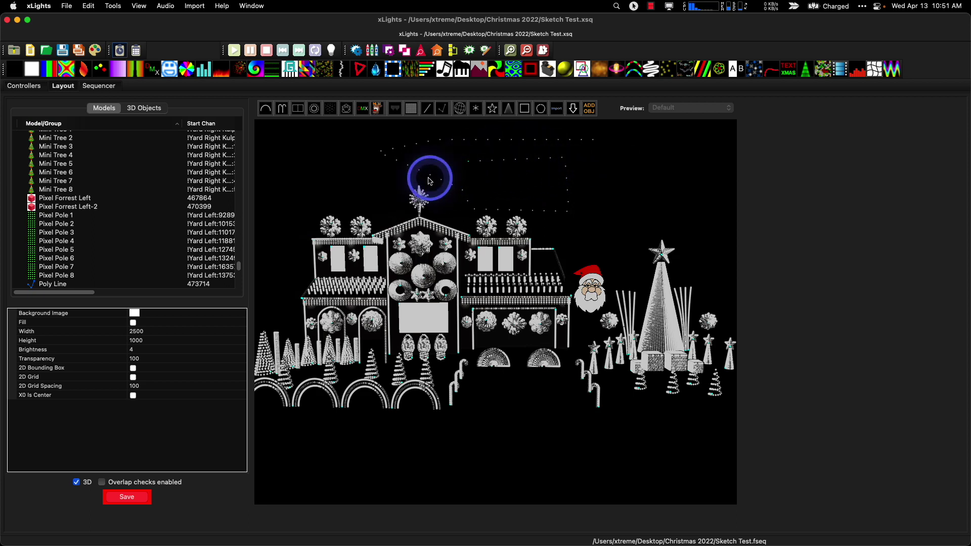
{"action": "left_click", "coordinate": [390, 152]}
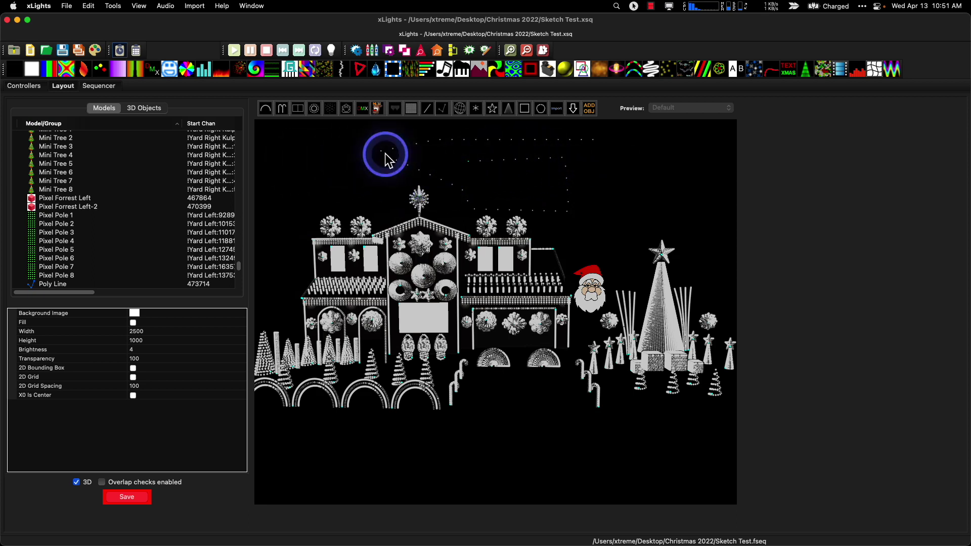
{"action": "left_click_drag", "start_coordinate": [385, 155], "coordinate": [451, 158]}
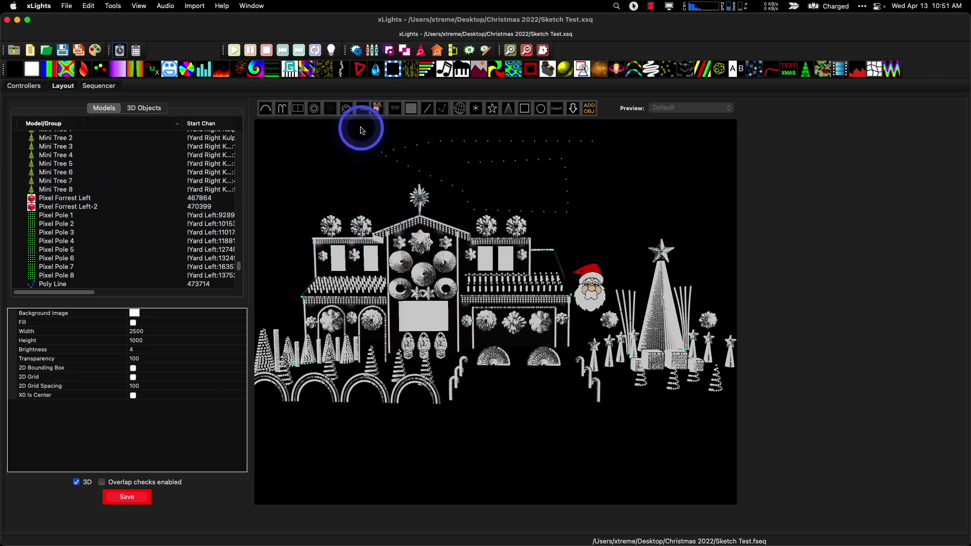
{"action": "left_click_drag", "start_coordinate": [353, 120], "coordinate": [593, 225]}
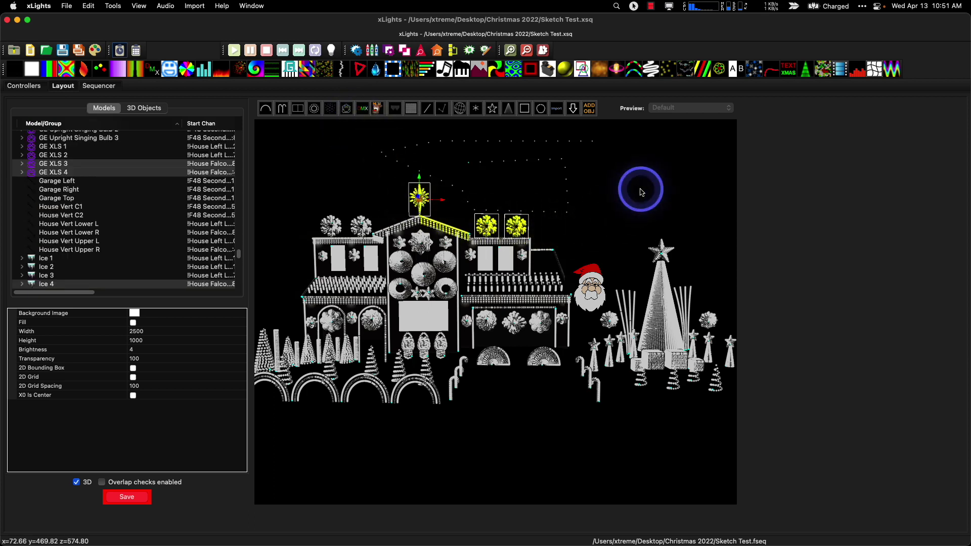
{"action": "left_click", "coordinate": [530, 162]}
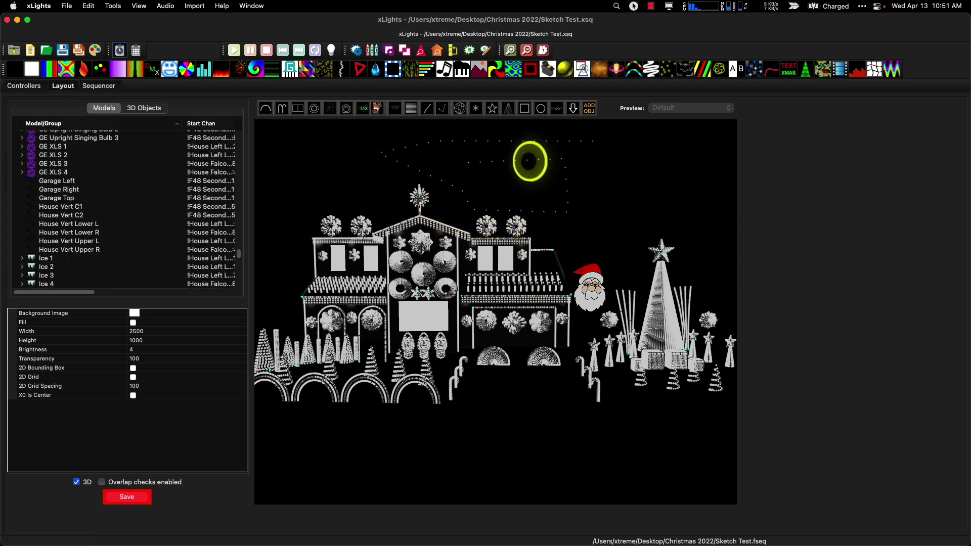
Delete the selected sky Poly Line model, confirm the deletion, and save the layout.
{"action": "left_click", "coordinate": [529, 162]}
{"action": "left_click", "coordinate": [529, 163]}
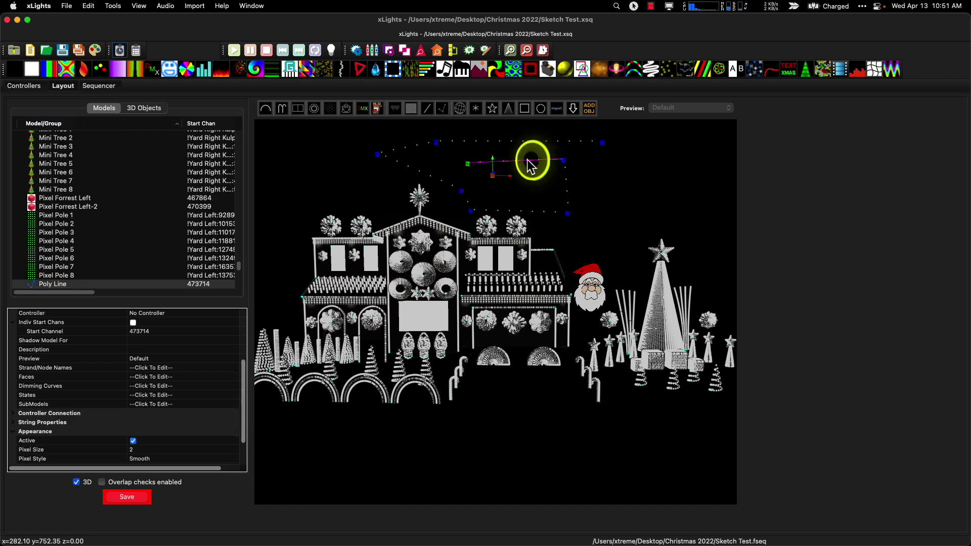
{"action": "key", "text": "Delete"}
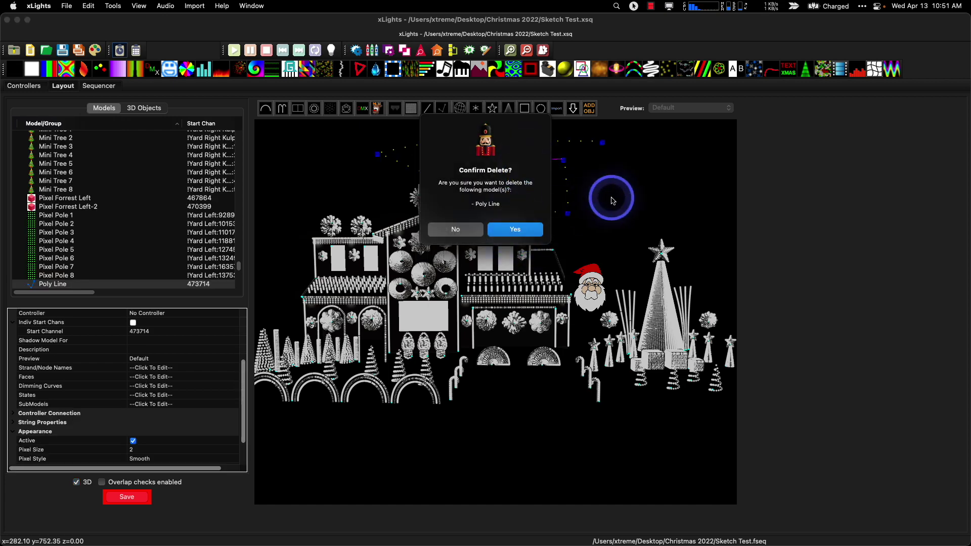
{"action": "key", "text": "Return"}
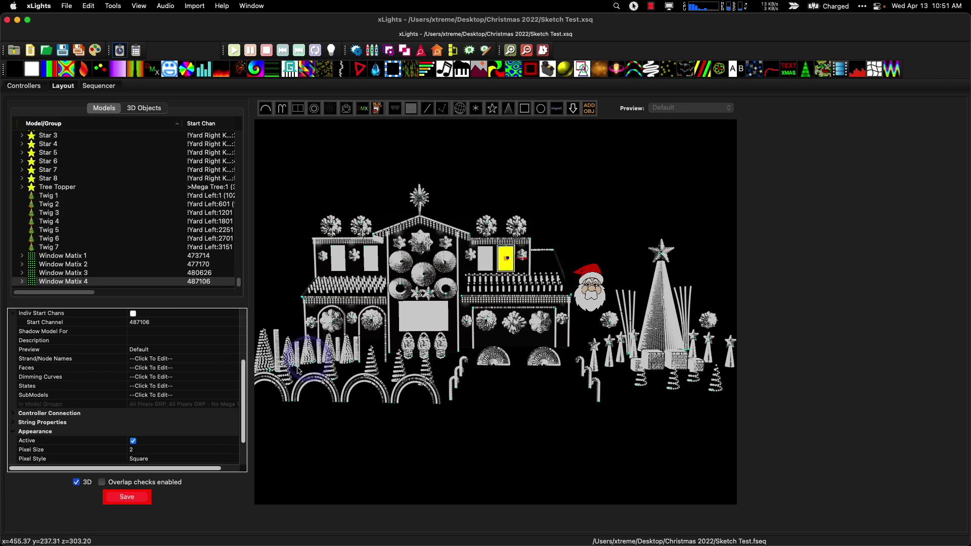
{"action": "left_click", "coordinate": [132, 496]}
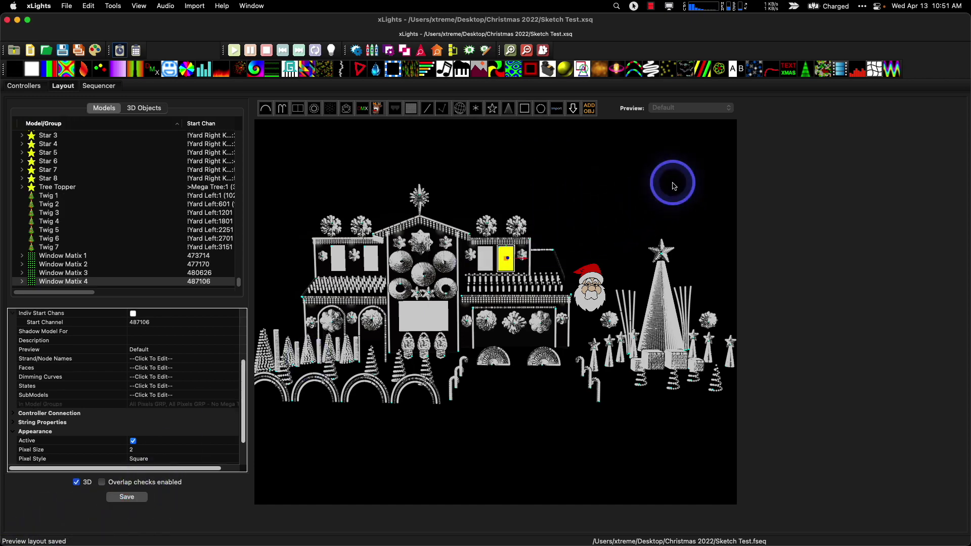
{"action": "left_click", "coordinate": [675, 181]}
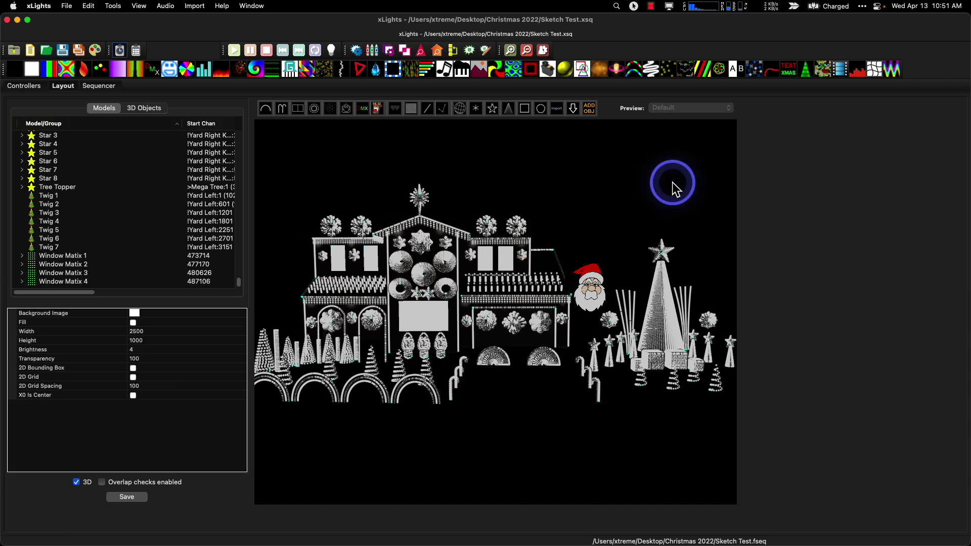
{"action": "scroll", "coordinate": [143, 192], "scroll_direction": "up", "scroll_amount": 10}
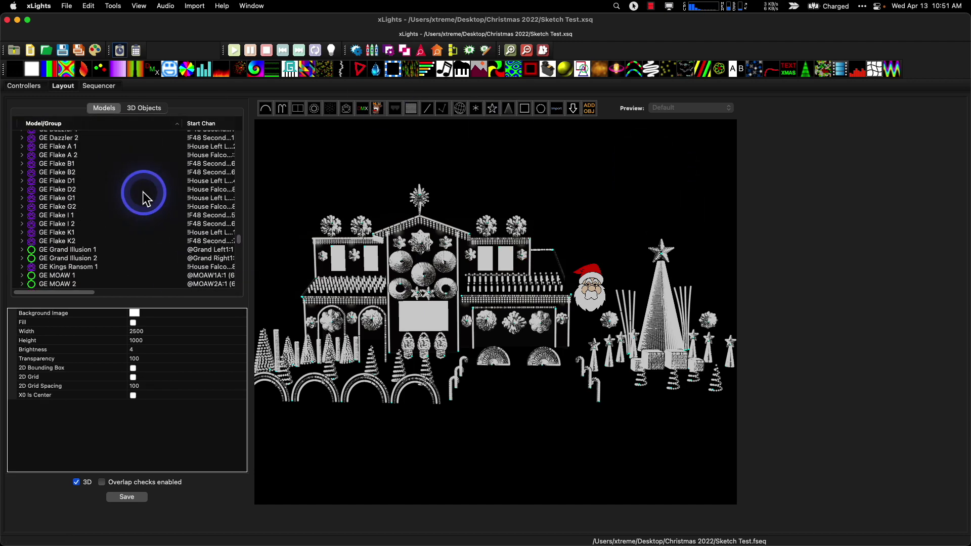
{"action": "scroll", "coordinate": [143, 192], "scroll_direction": "up", "scroll_amount": 15}
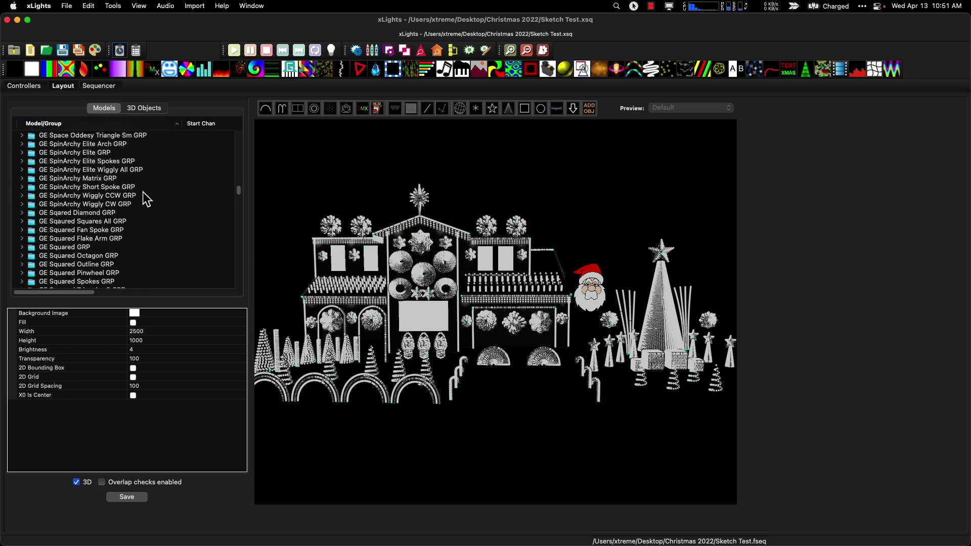
{"action": "scroll", "coordinate": [143, 192], "scroll_direction": "up", "scroll_amount": 20}
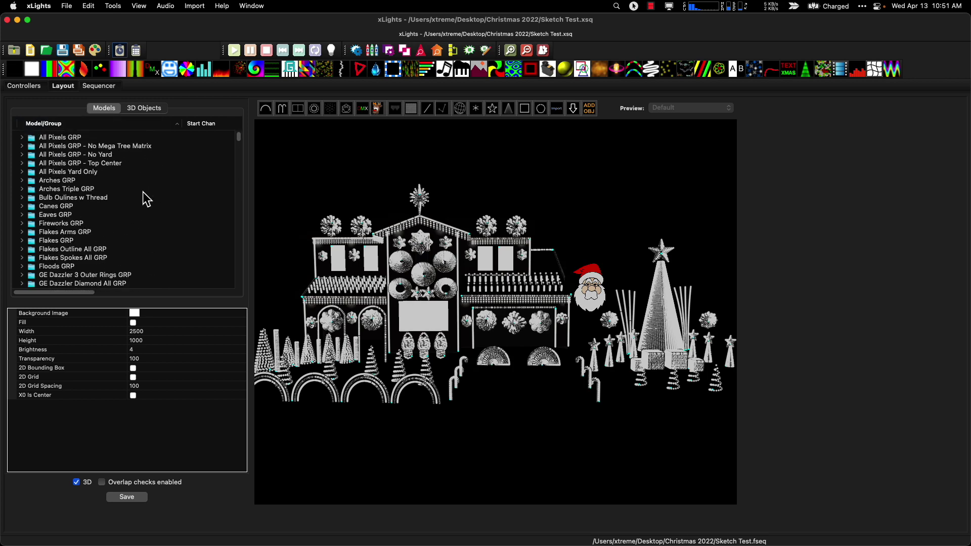
{"action": "left_click", "coordinate": [20, 208]}
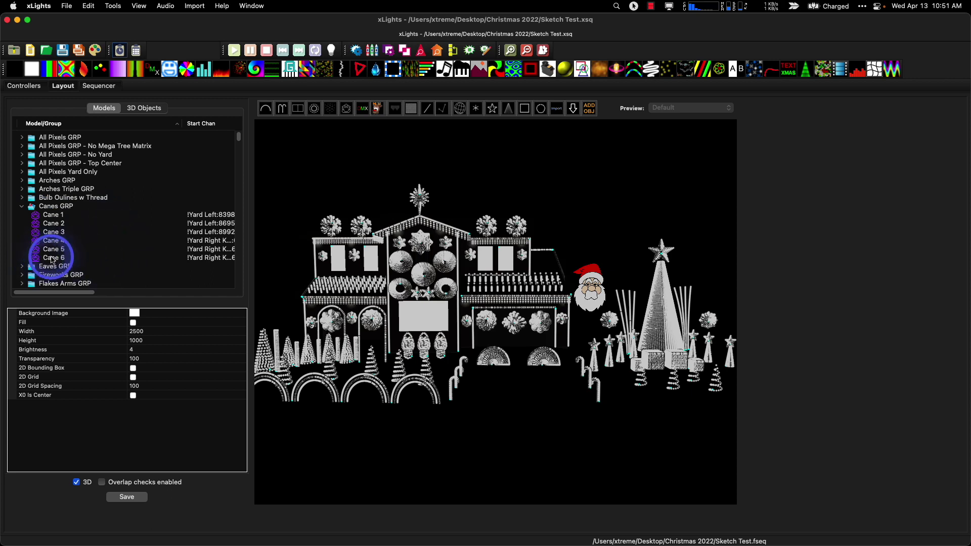
{"action": "left_click", "coordinate": [52, 259]}
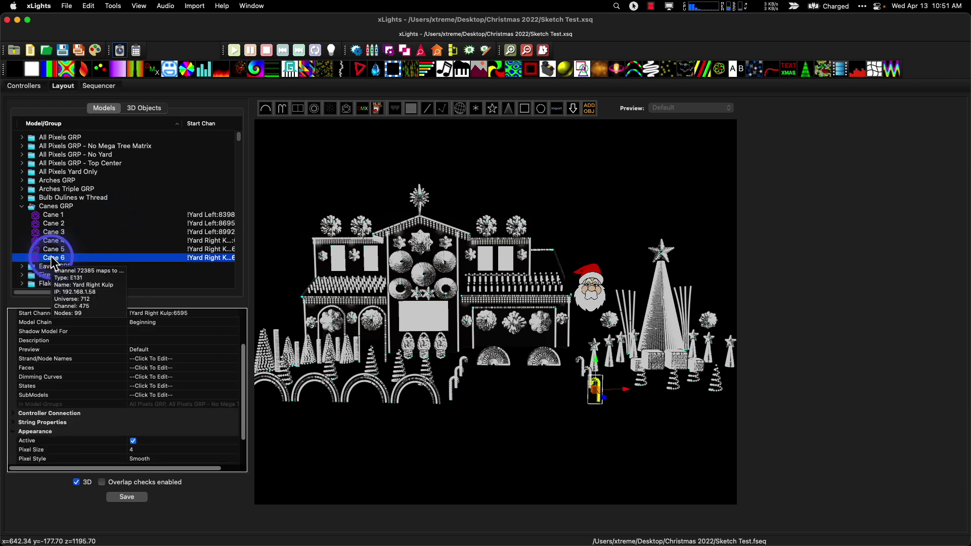
{"action": "right_click", "coordinate": [52, 261]}
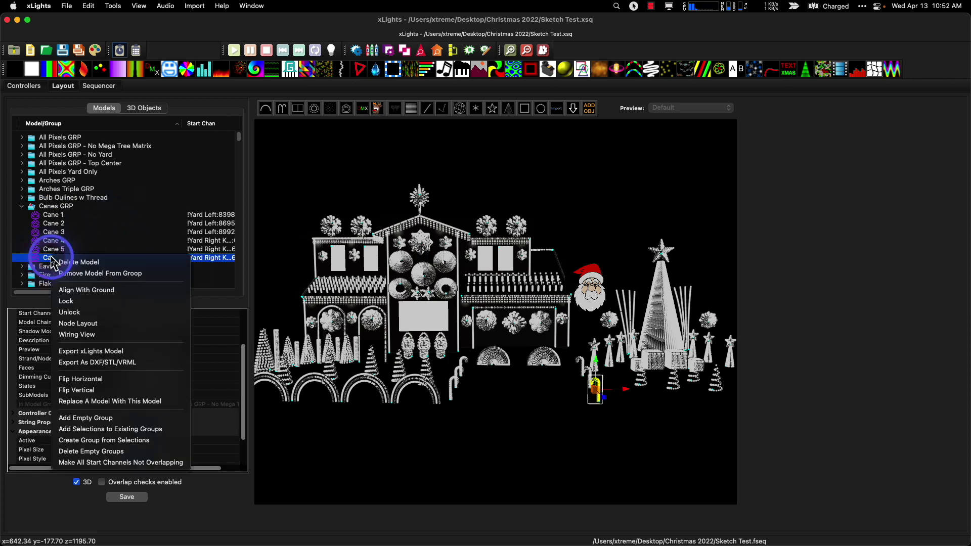
{"action": "left_click", "coordinate": [118, 272]}
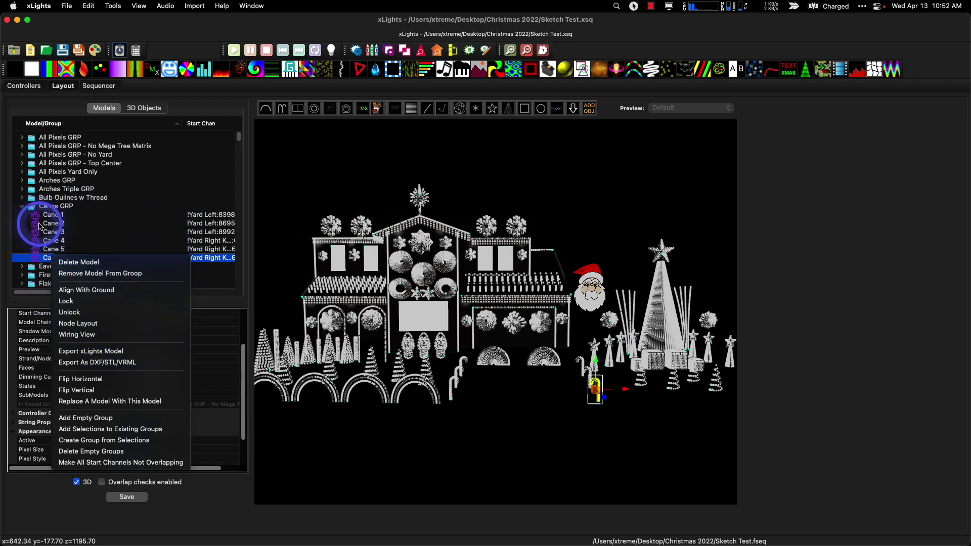
{"action": "left_click", "coordinate": [23, 210]}
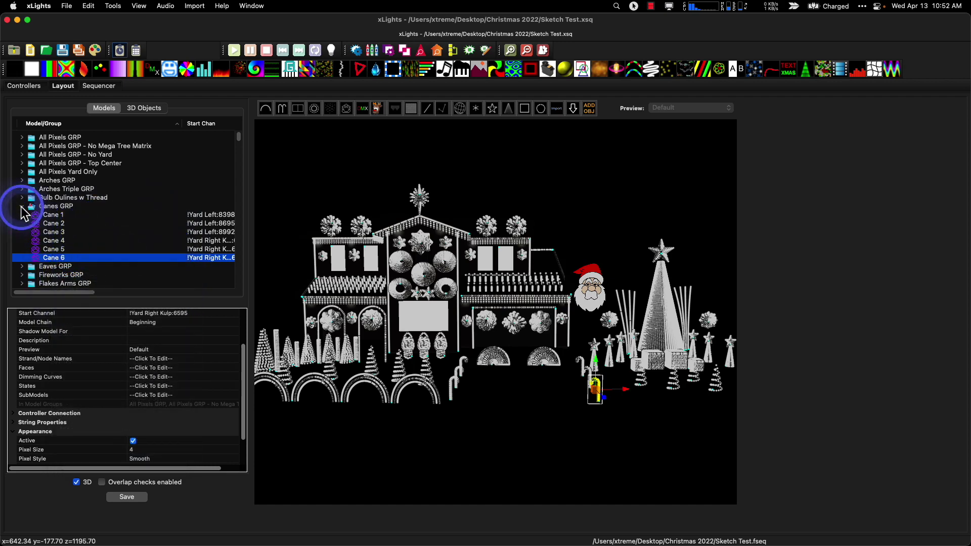
{"action": "left_click", "coordinate": [23, 209]}
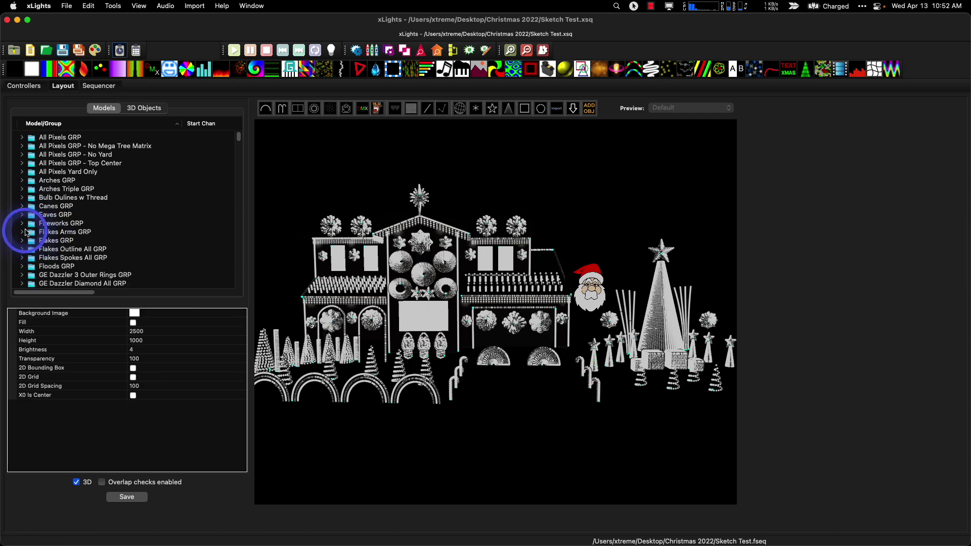
{"action": "left_click", "coordinate": [22, 232]}
{"action": "scroll", "coordinate": [144, 252], "scroll_direction": "down", "scroll_amount": 5}
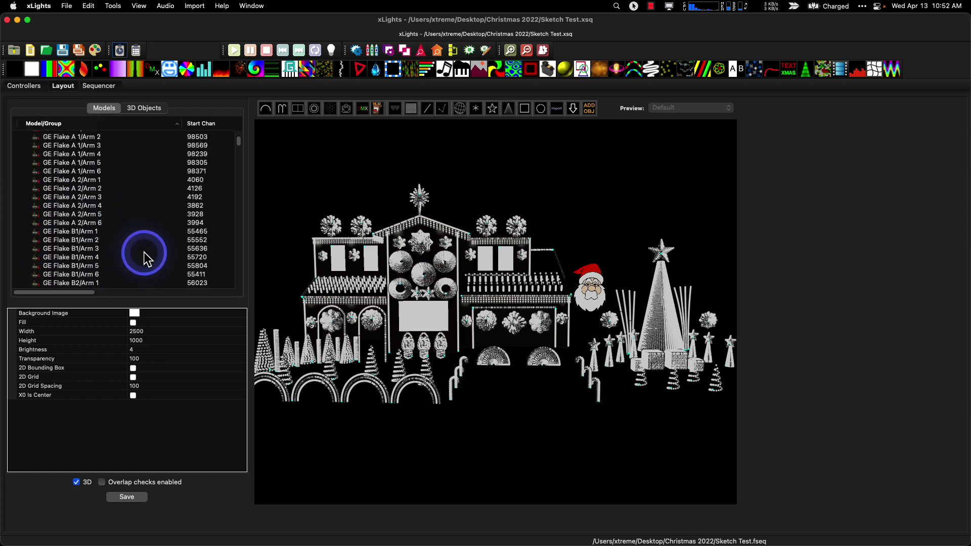
{"action": "scroll", "coordinate": [143, 252], "scroll_direction": "down", "scroll_amount": 5}
{"action": "left_click", "coordinate": [88, 180]}
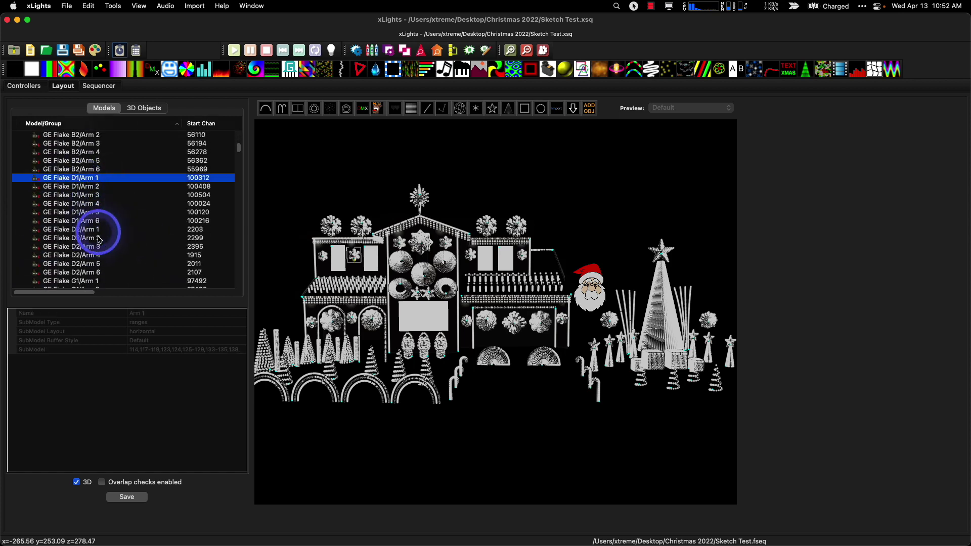
{"action": "left_click", "coordinate": [94, 272], "text": "shift"}
{"action": "right_click", "coordinate": [97, 193]}
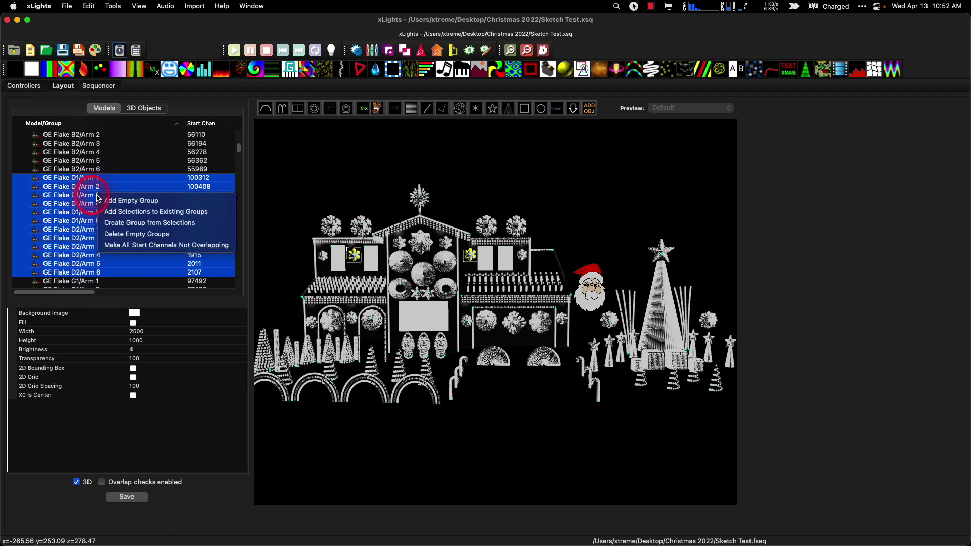
{"action": "left_click", "coordinate": [147, 166]}
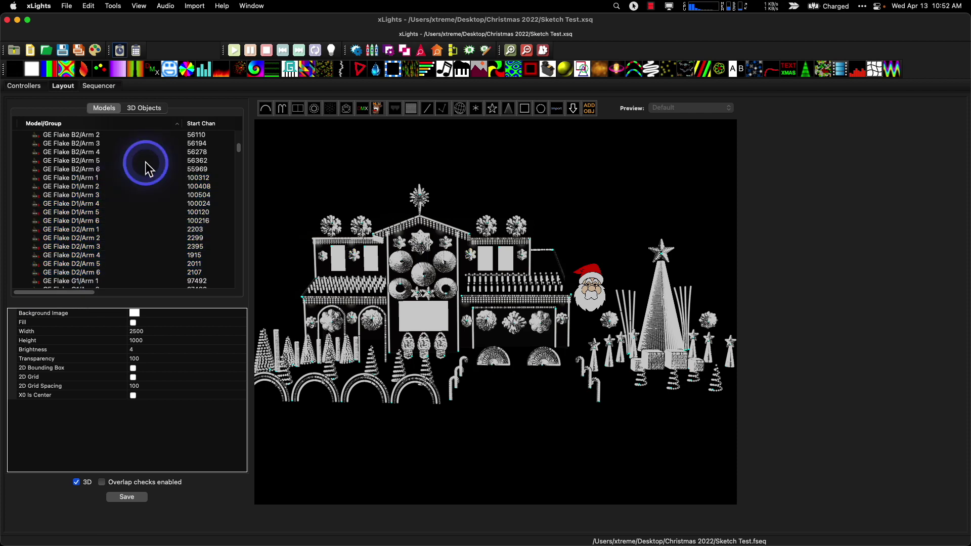
{"action": "scroll", "coordinate": [152, 203], "scroll_direction": "up", "scroll_amount": 10}
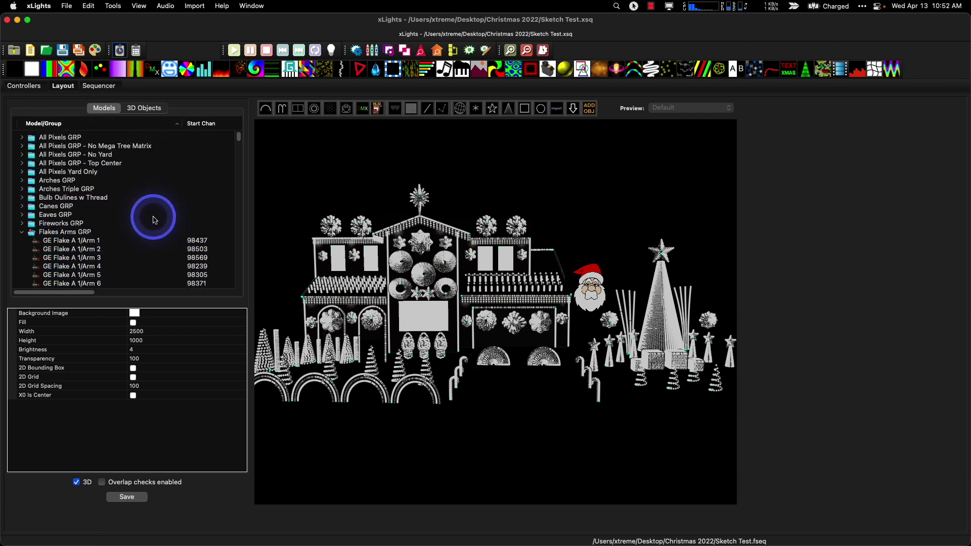
{"action": "left_click", "coordinate": [23, 233]}
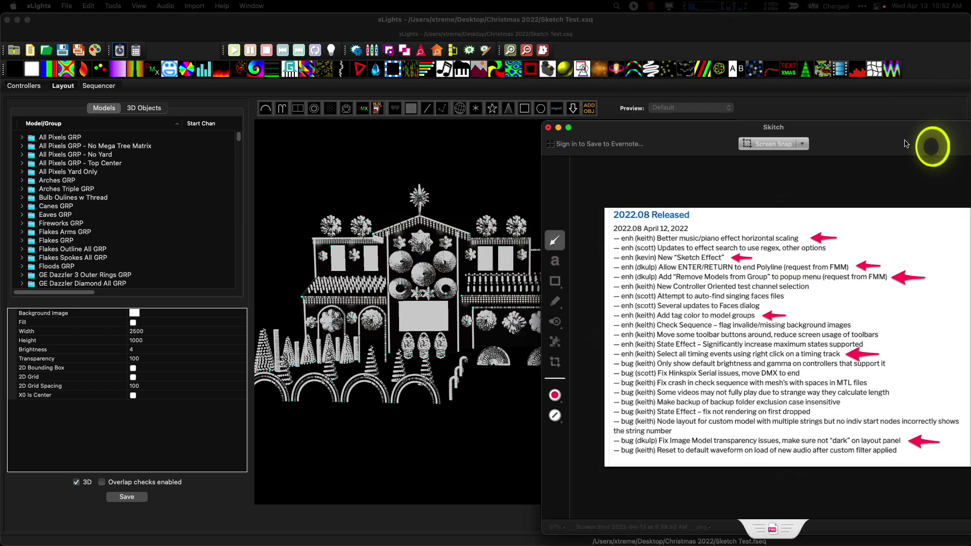
Slide the release-notes screenshot over the layout, then close it with Cmd+W.
{"action": "left_click_drag", "start_coordinate": [932, 152], "coordinate": [683, 129]}
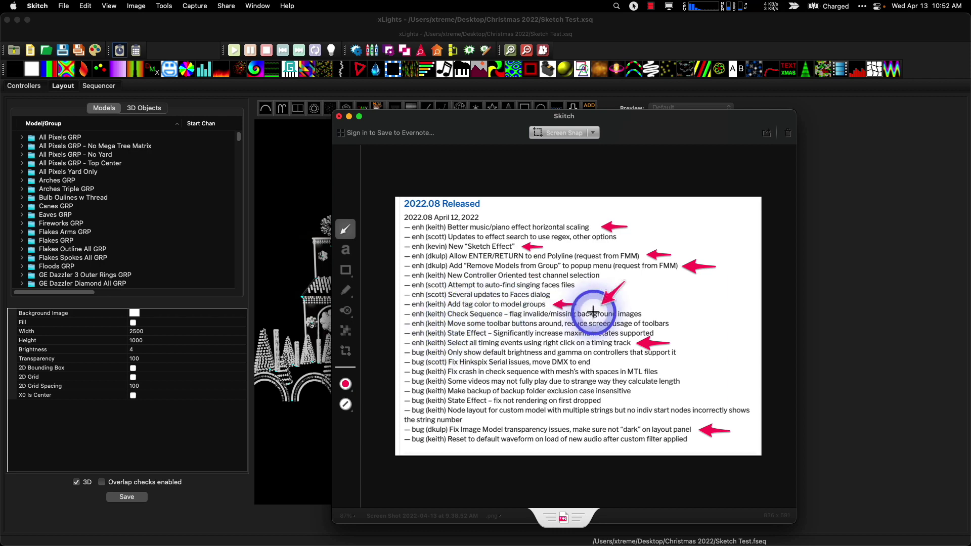
{"action": "key", "text": "super+w"}
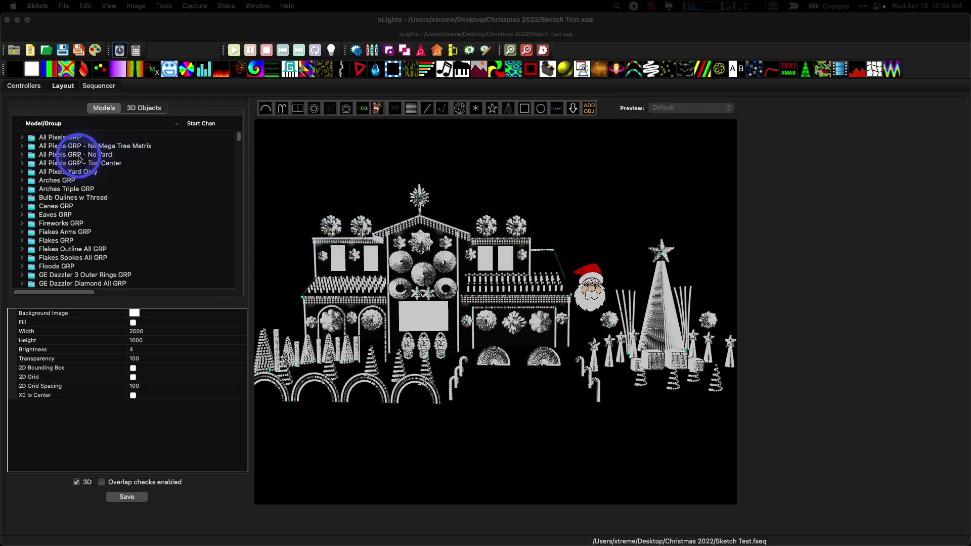
Compare tag colours of All Pixels GRP, its No Mega Tree Matrix and No Yard variants, then open the Sequencer.
{"action": "left_click", "coordinate": [71, 135]}
{"action": "left_click", "coordinate": [74, 139]}
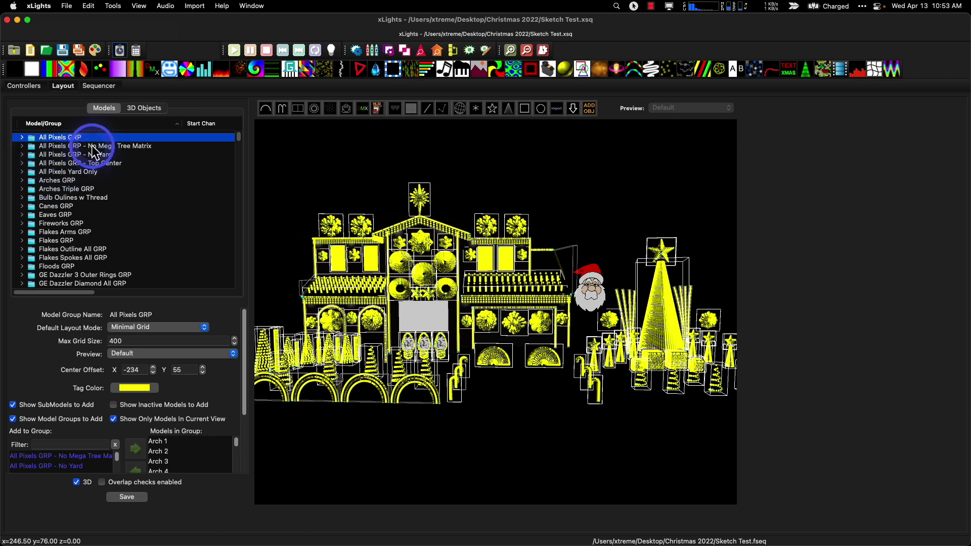
{"action": "left_click", "coordinate": [92, 147]}
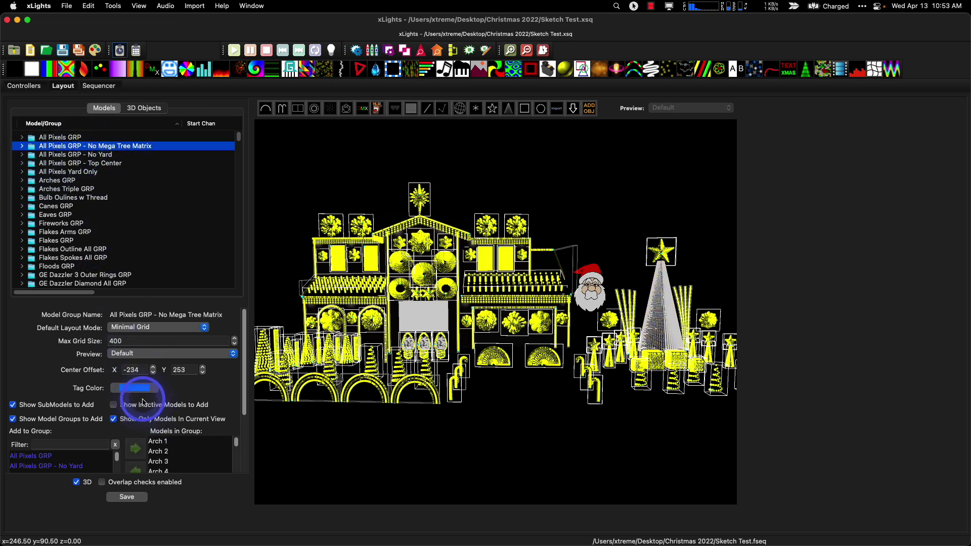
{"action": "left_click", "coordinate": [76, 154]}
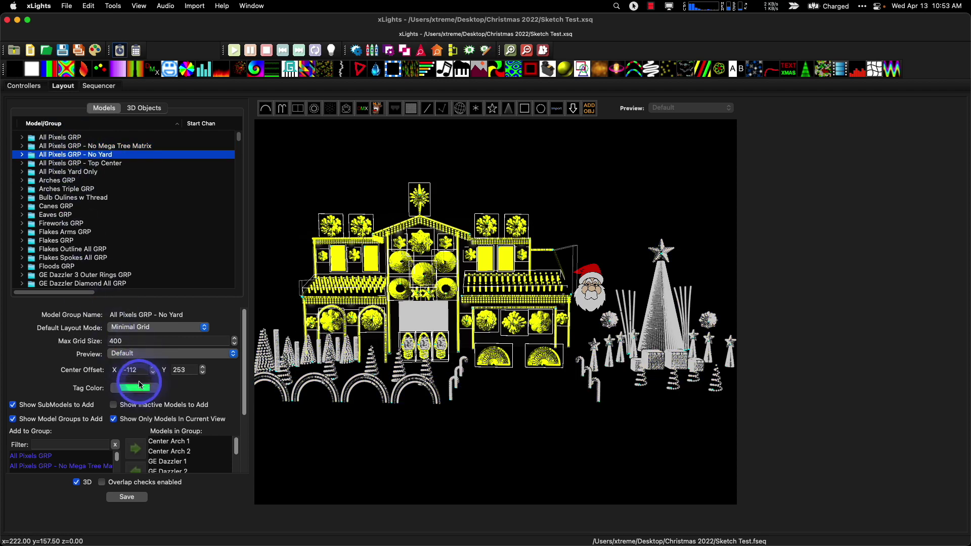
{"action": "left_click", "coordinate": [99, 87]}
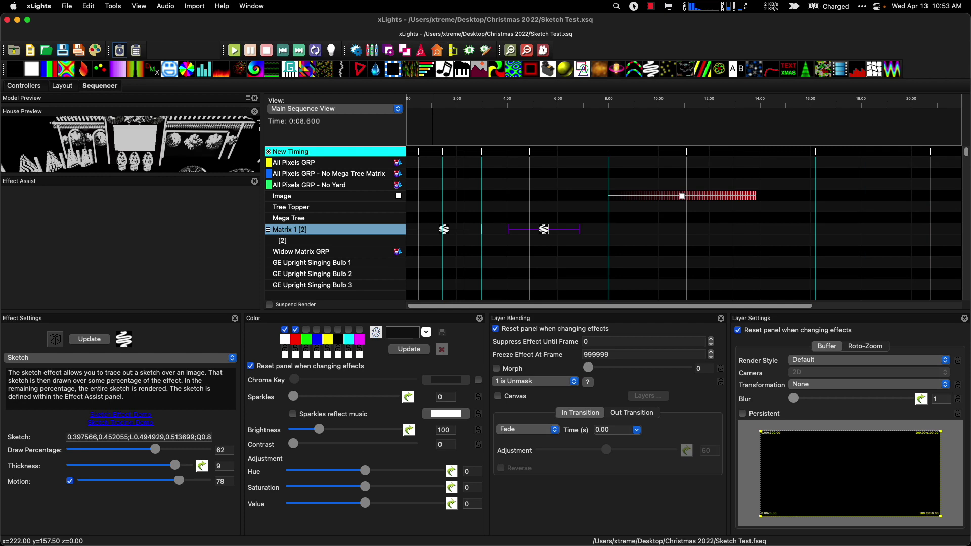
{"action": "key", "text": "super+Tab"}
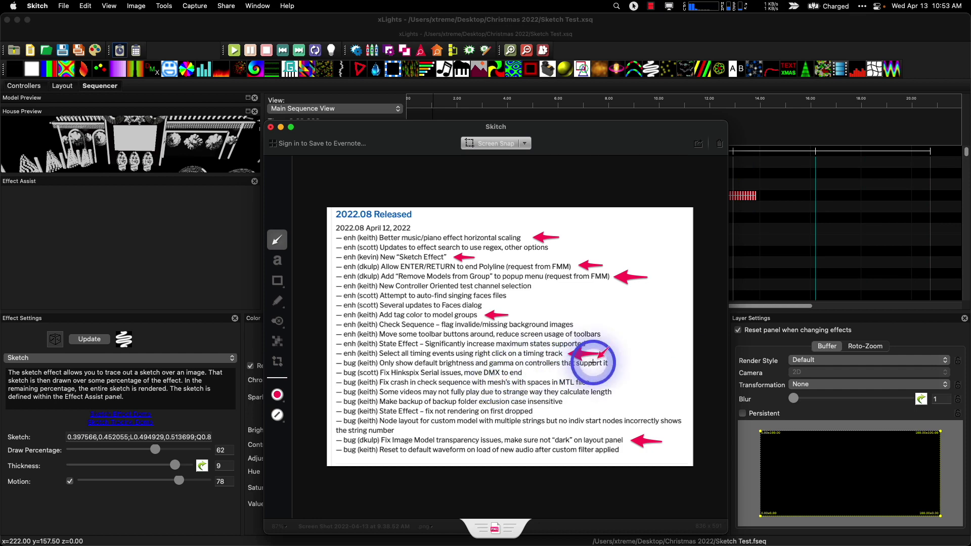
{"action": "double_click", "coordinate": [393, 130]}
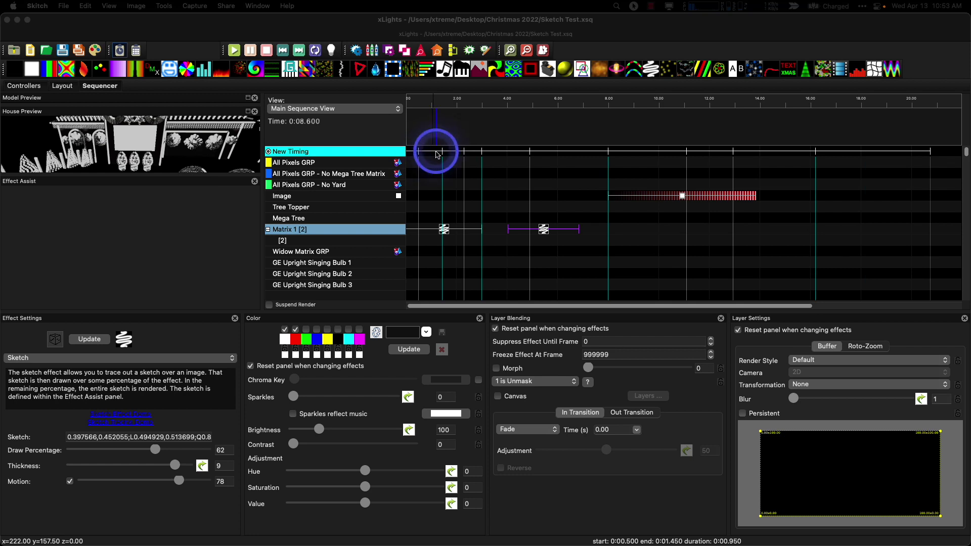
Deactivate New Timing and select the marks along its track, dismissing the options menu.
{"action": "left_click", "coordinate": [438, 154]}
{"action": "left_click", "coordinate": [269, 151]}
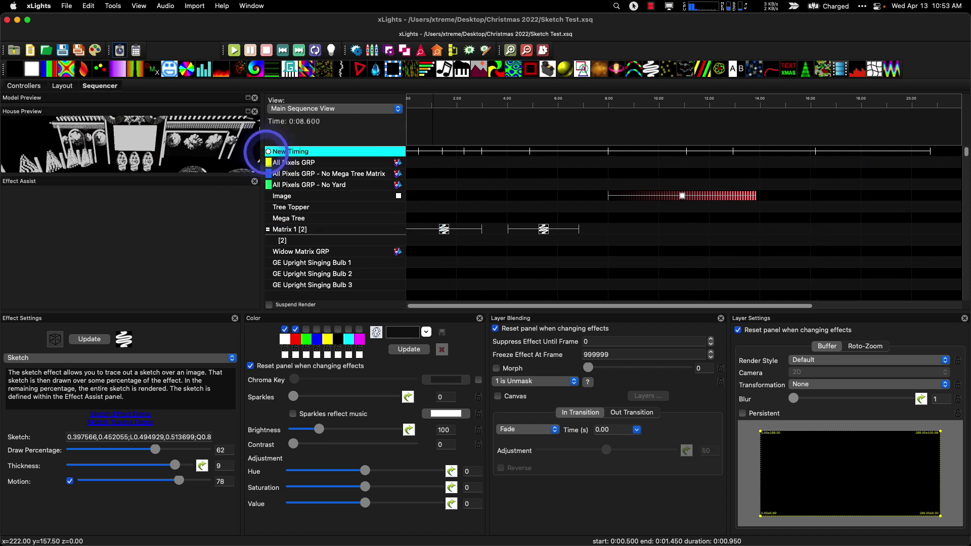
{"action": "left_click_drag", "start_coordinate": [946, 154], "coordinate": [393, 167]}
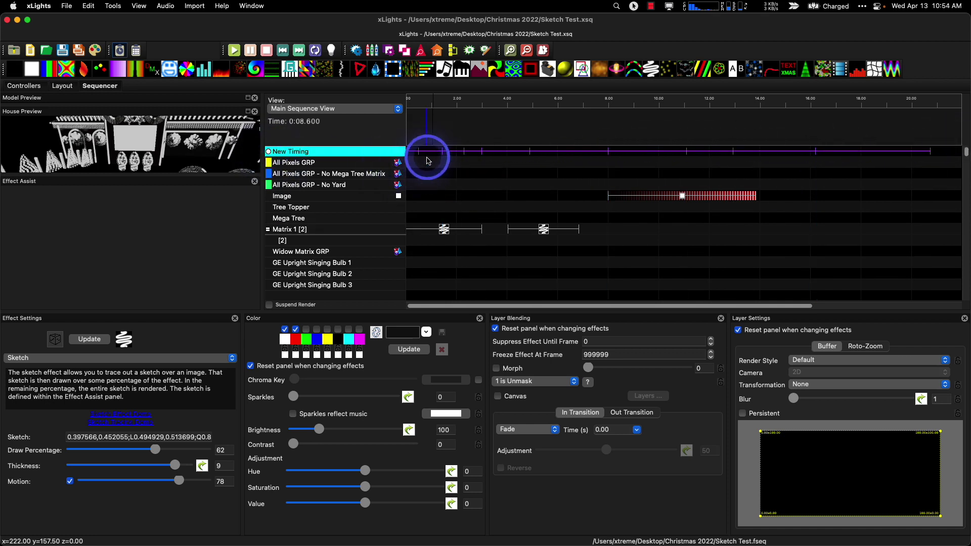
{"action": "left_click", "coordinate": [427, 158]}
{"action": "right_click", "coordinate": [430, 152]}
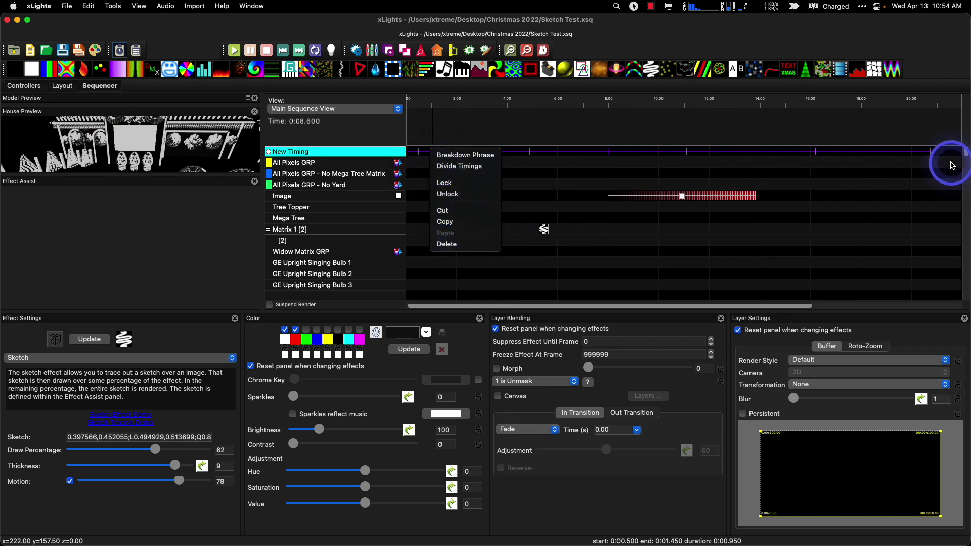
{"action": "left_click", "coordinate": [540, 178]}
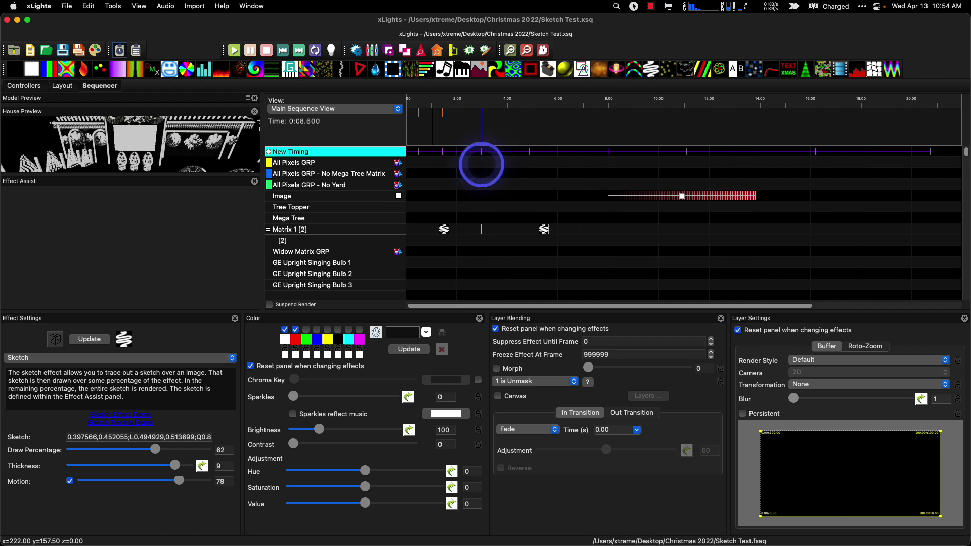
Make New Timing the active timing track and bring up its track options.
{"action": "left_click_drag", "start_coordinate": [481, 170], "coordinate": [468, 170]}
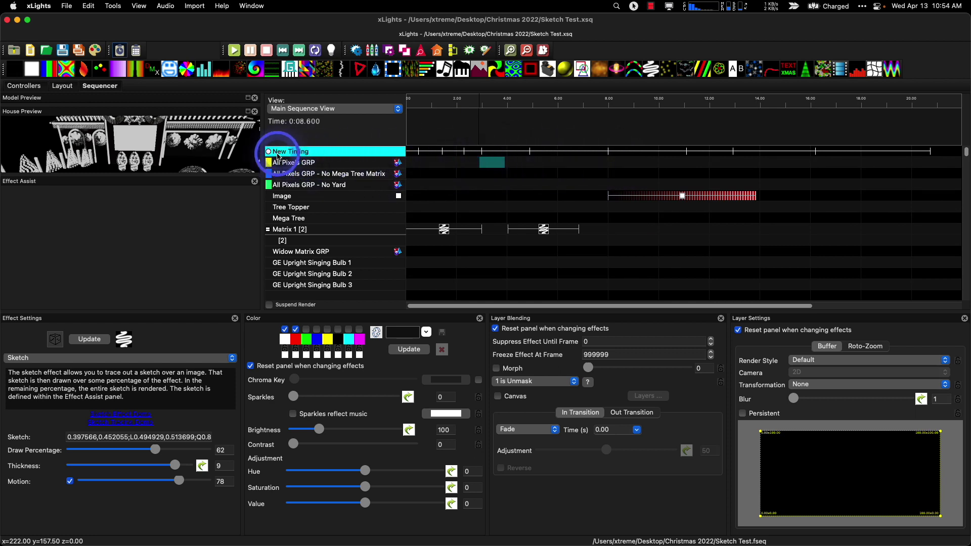
{"action": "left_click", "coordinate": [269, 151]}
{"action": "right_click", "coordinate": [362, 160]}
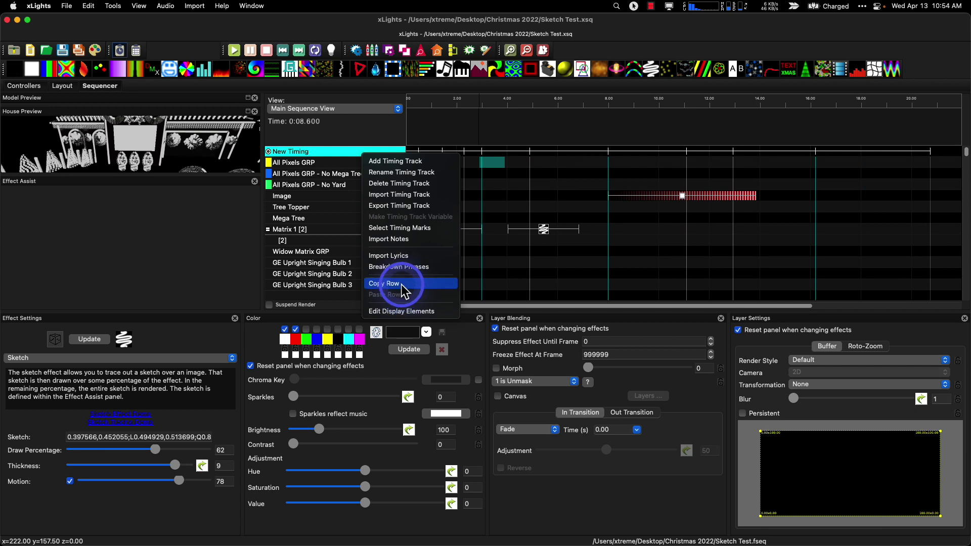
Copy the New Timing row, then browse Matrix 1's Model actions without choosing one.
{"action": "left_click", "coordinate": [629, 262]}
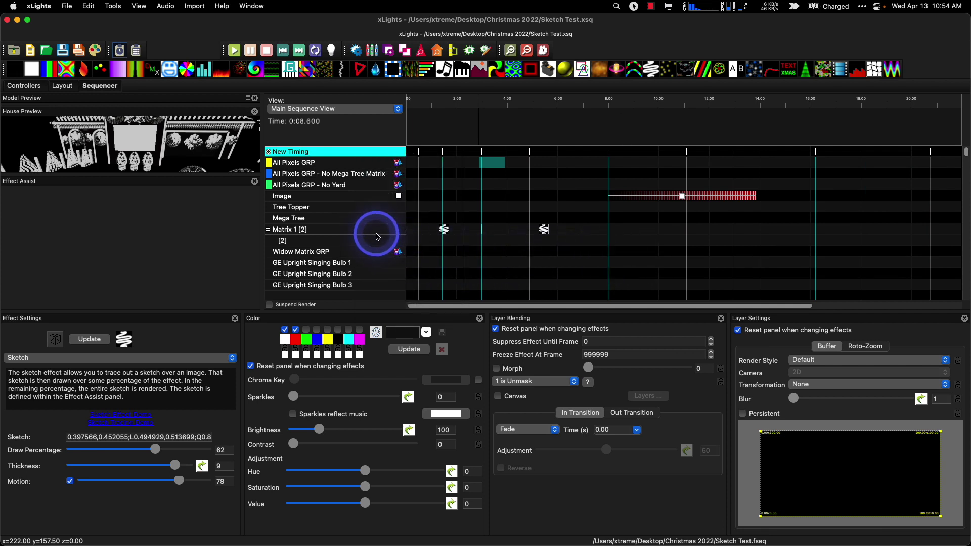
{"action": "right_click", "coordinate": [379, 229]}
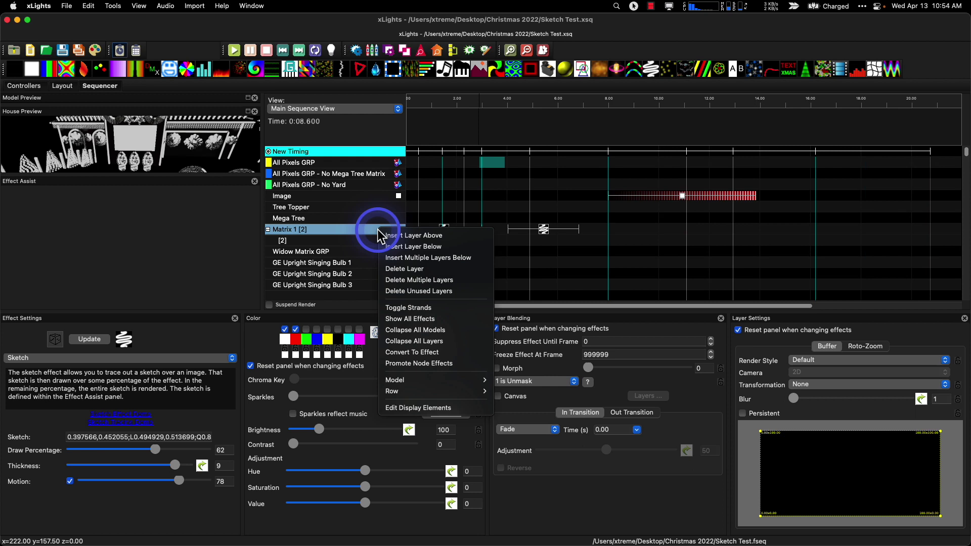
{"action": "left_click", "coordinate": [469, 383]}
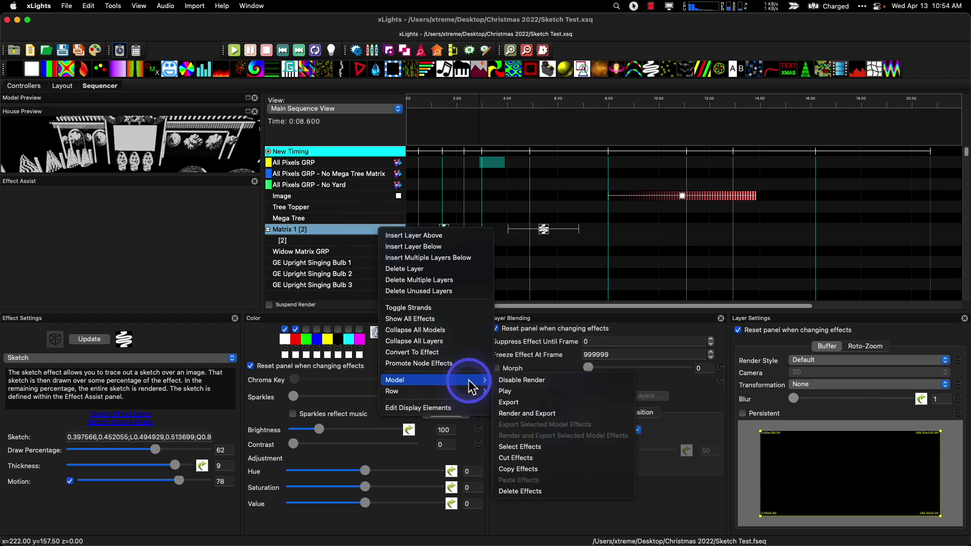
{"action": "left_click", "coordinate": [641, 253]}
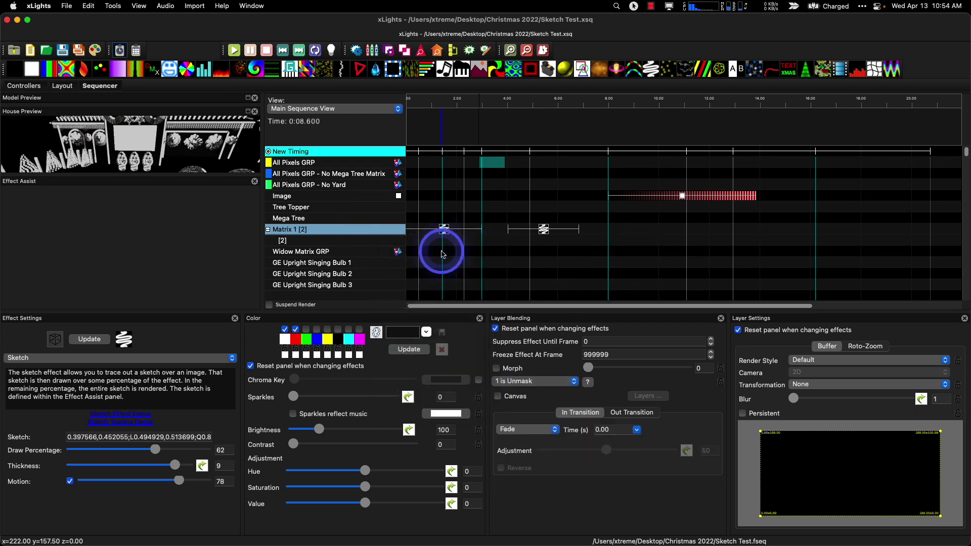
{"action": "right_click", "coordinate": [399, 233]}
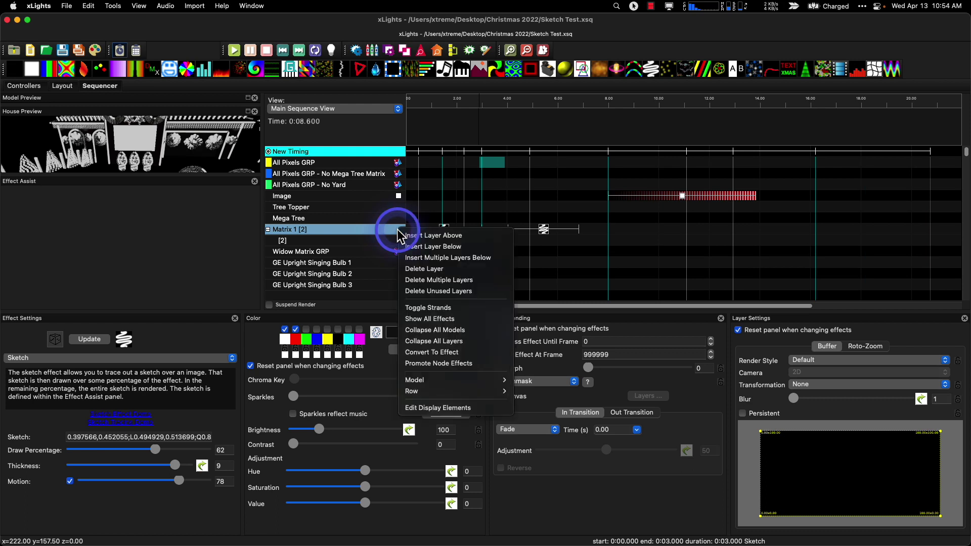
{"action": "mouse_move", "coordinate": [447, 378]}
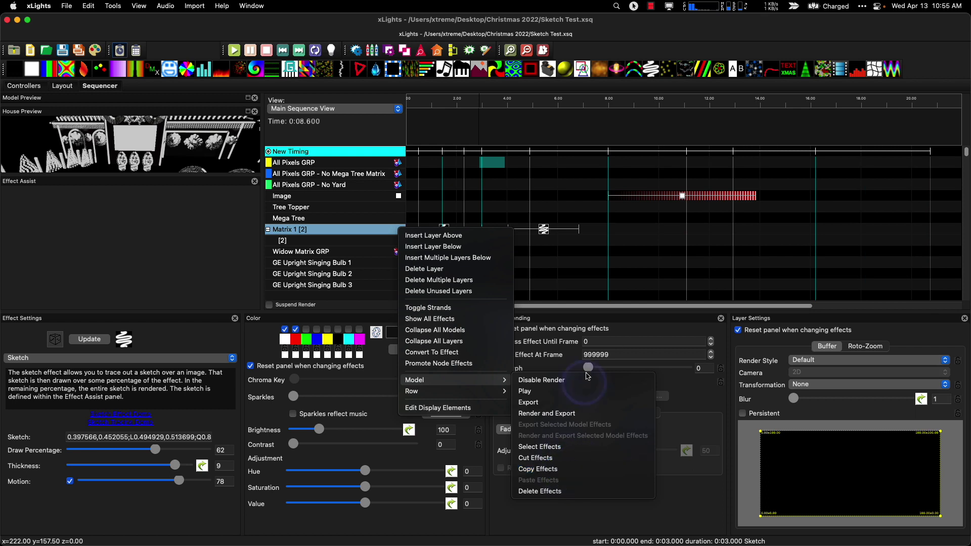
{"action": "left_click", "coordinate": [625, 245]}
Select the Matrix 1 Sketch effect and New Timing intervals, making New Timing no longer active.
{"action": "left_click", "coordinate": [424, 229]}
{"action": "scroll", "coordinate": [455, 253], "scroll_direction": "down", "scroll_amount": 5}
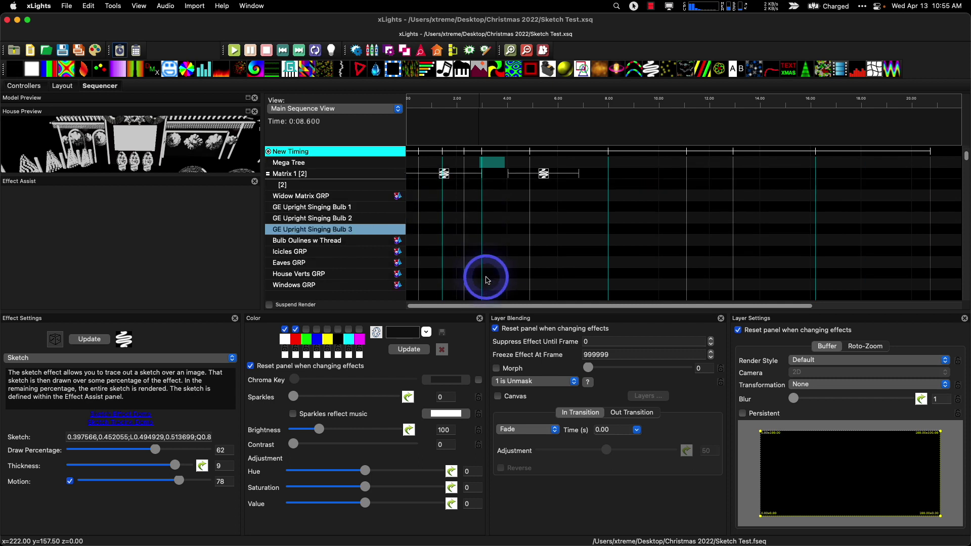
{"action": "scroll", "coordinate": [486, 278], "scroll_direction": "up", "scroll_amount": 4}
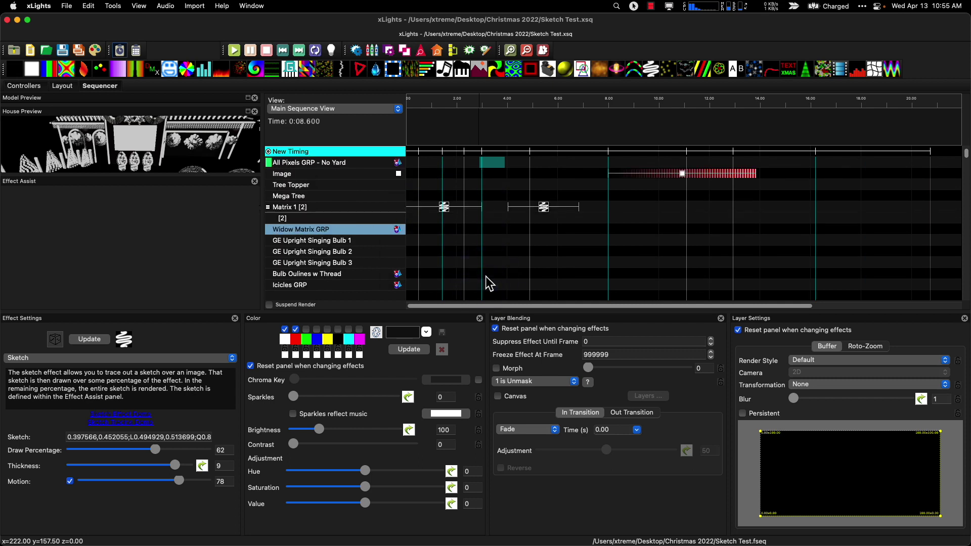
{"action": "scroll", "coordinate": [488, 282], "scroll_direction": "up", "scroll_amount": 2}
{"action": "mouse_move", "coordinate": [575, 247]}
{"action": "left_mouse_down"}
{"action": "mouse_move", "coordinate": [570, 238]}
{"action": "mouse_move", "coordinate": [523, 233]}
{"action": "left_mouse_up"}
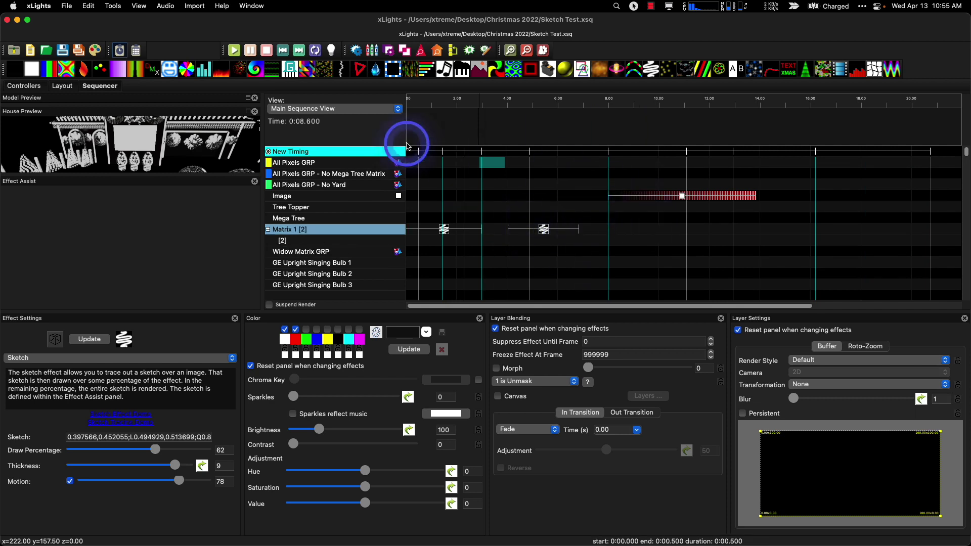
{"action": "left_click", "coordinate": [428, 154]}
{"action": "left_click", "coordinate": [776, 153]}
{"action": "left_click", "coordinate": [269, 152]}
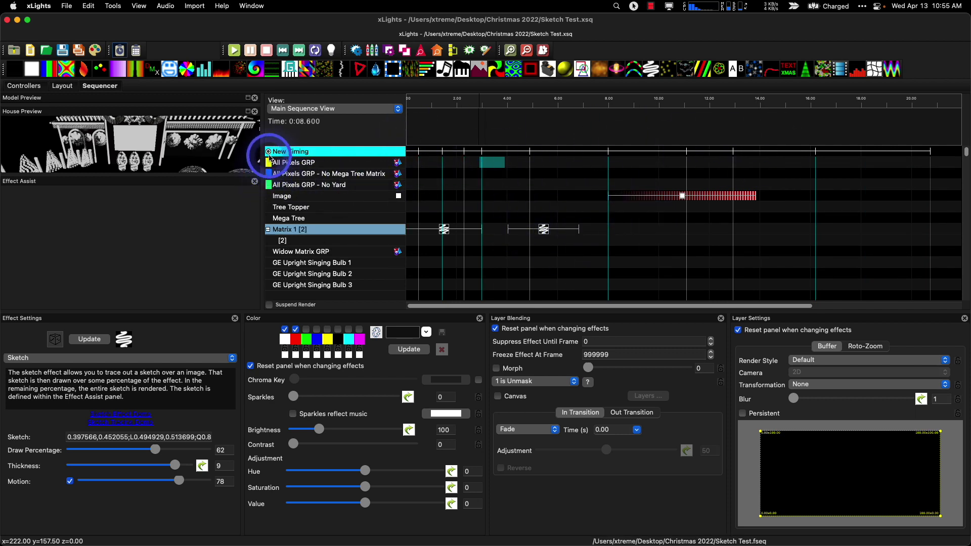
{"action": "left_click", "coordinate": [955, 137]}
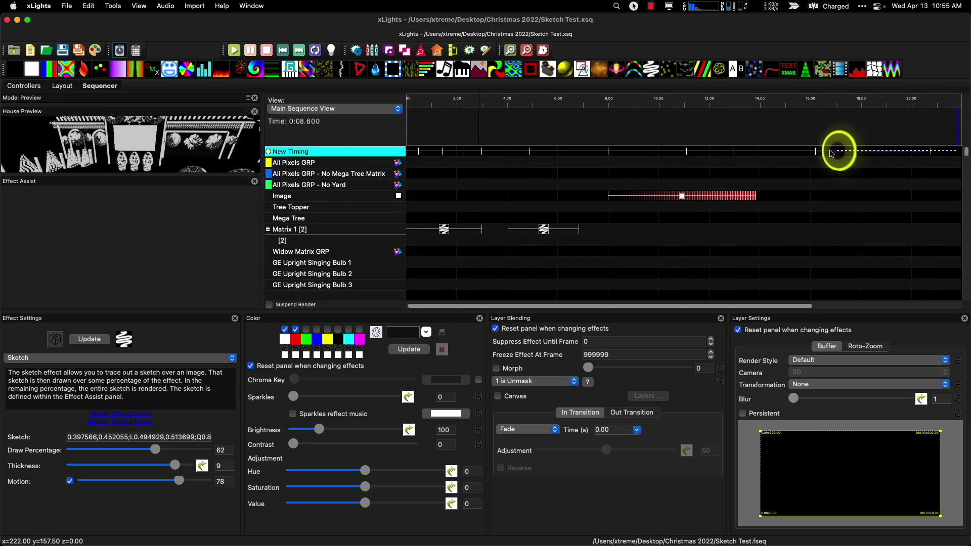
{"action": "left_click", "coordinate": [426, 153]}
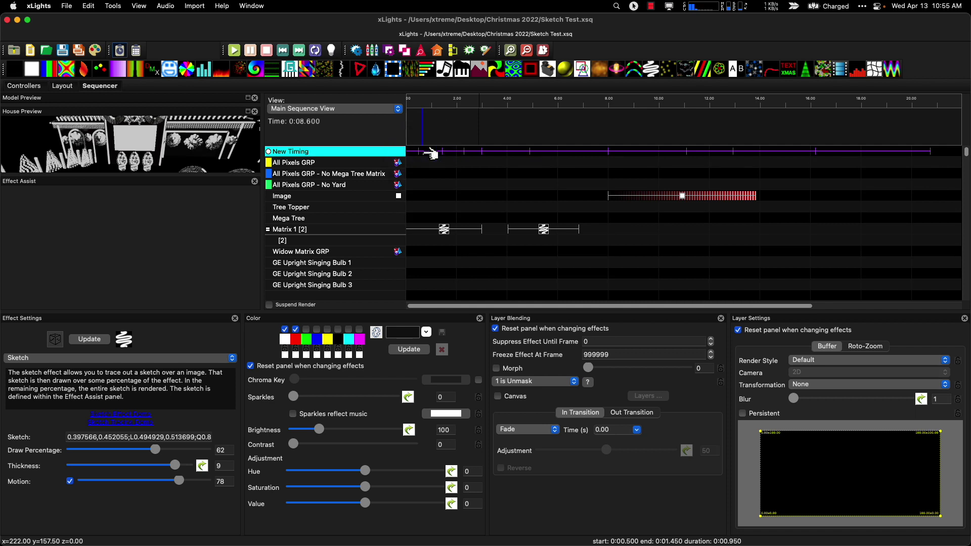
{"action": "left_click", "coordinate": [774, 161]}
Add a timing interval past the New Timing track's end, then delete it.
{"action": "left_click_drag", "start_coordinate": [965, 148], "coordinate": [940, 154]}
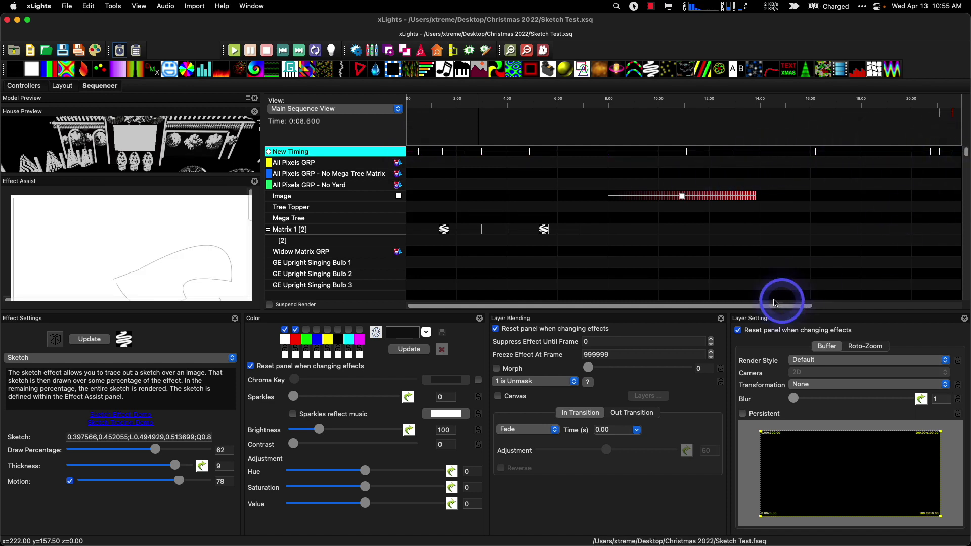
{"action": "left_click_drag", "start_coordinate": [764, 309], "coordinate": [967, 320]}
{"action": "left_click", "coordinate": [765, 161]}
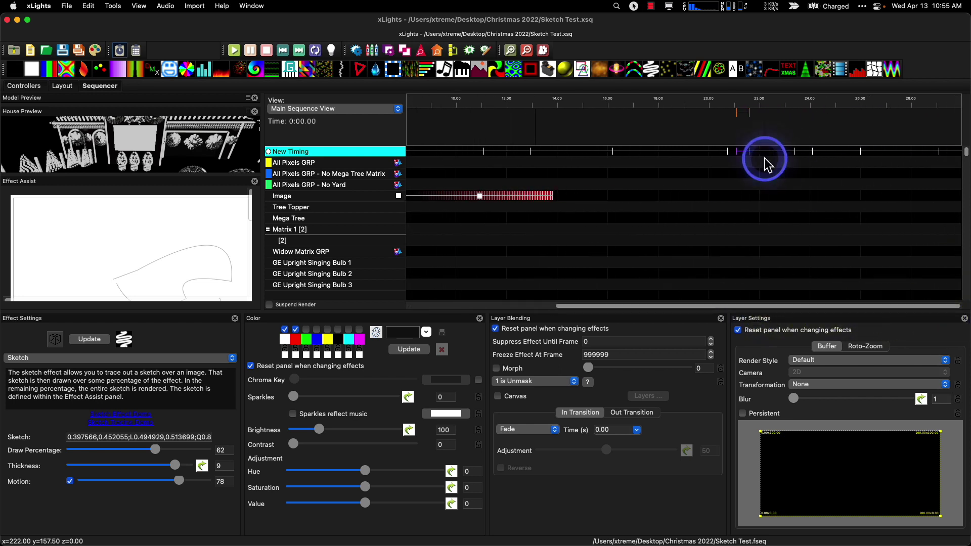
{"action": "key", "text": "Delete"}
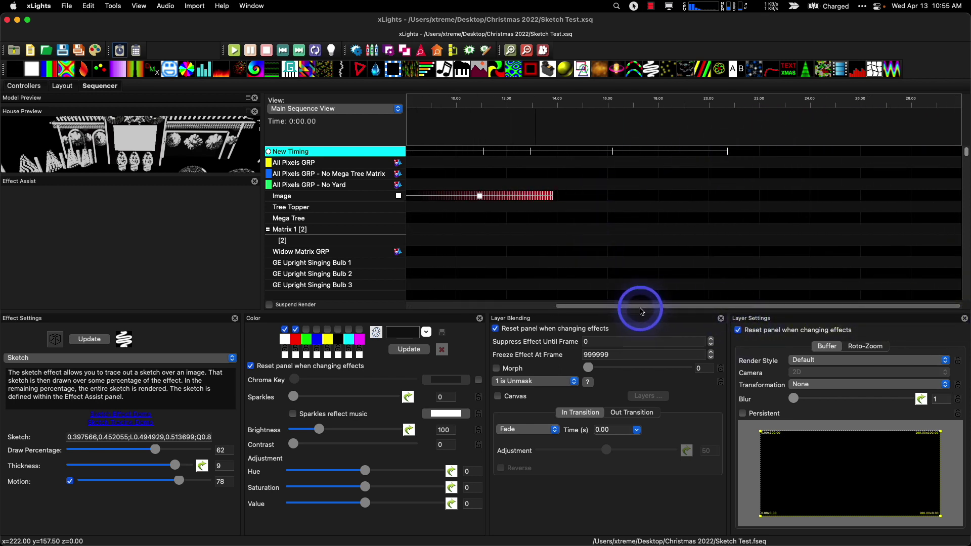
{"action": "left_click_drag", "start_coordinate": [641, 311], "coordinate": [493, 306]}
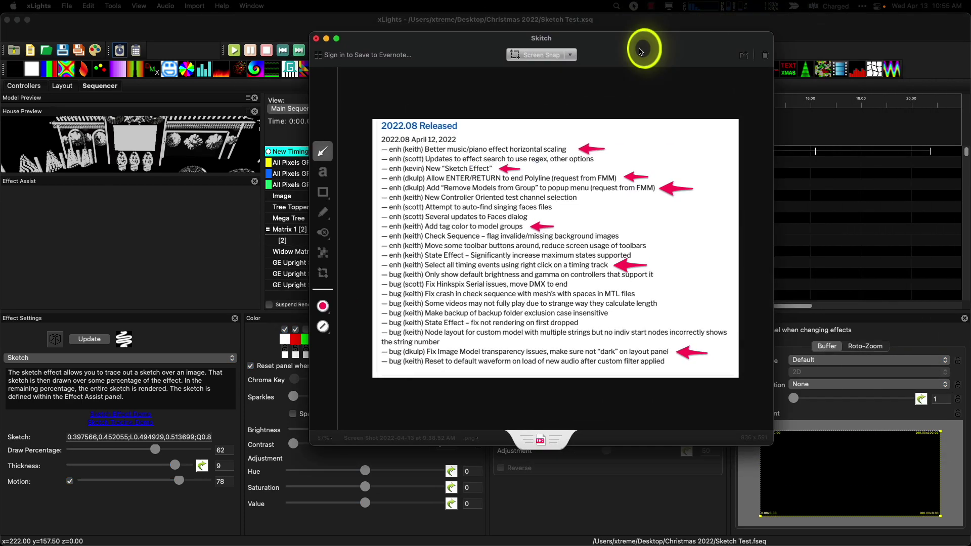
Review the annotated 2022.08 release notes, undo the stray arrow, and close the window.
{"action": "left_click", "coordinate": [758, 203]}
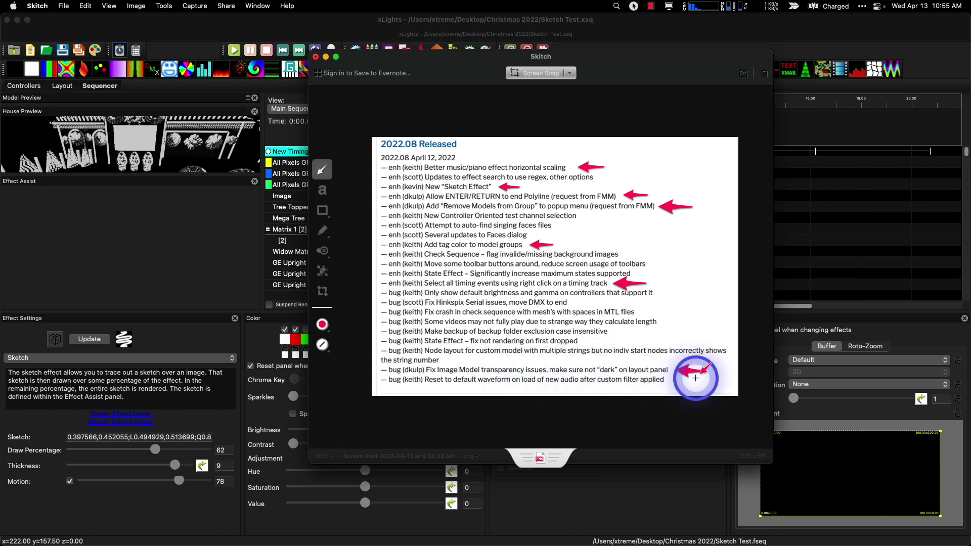
{"action": "key", "text": "super+z"}
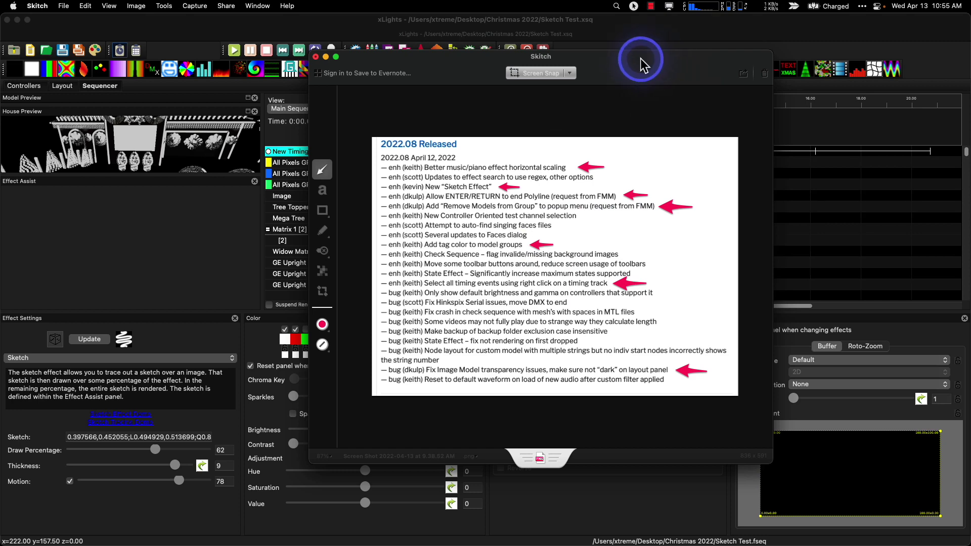
{"action": "left_click", "coordinate": [326, 56]}
In Layout, select the Santa image model and scroll to its properties.
{"action": "left_click", "coordinate": [62, 87]}
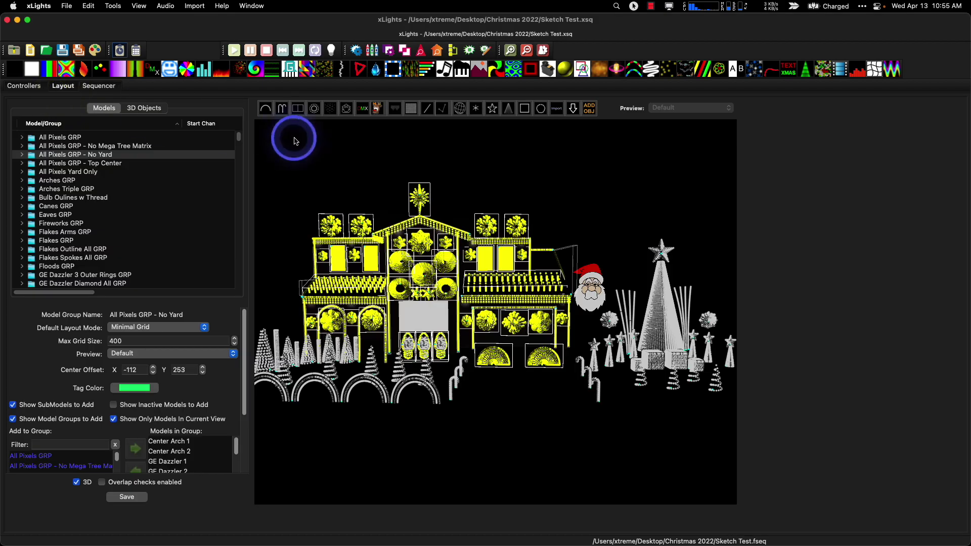
{"action": "left_click", "coordinate": [589, 285]}
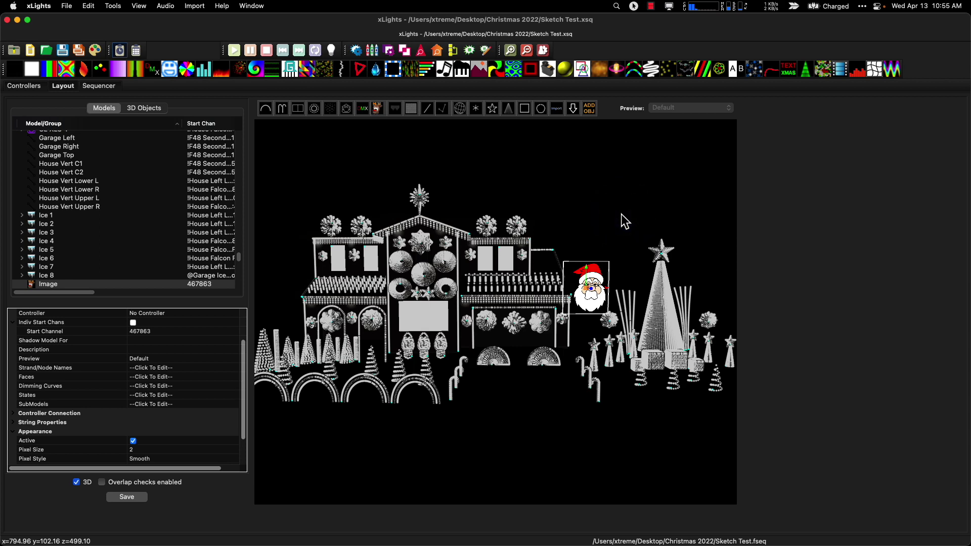
{"action": "left_click", "coordinate": [626, 202]}
{"action": "left_click", "coordinate": [588, 293]}
{"action": "left_click", "coordinate": [607, 208]}
{"action": "left_click", "coordinate": [586, 288]}
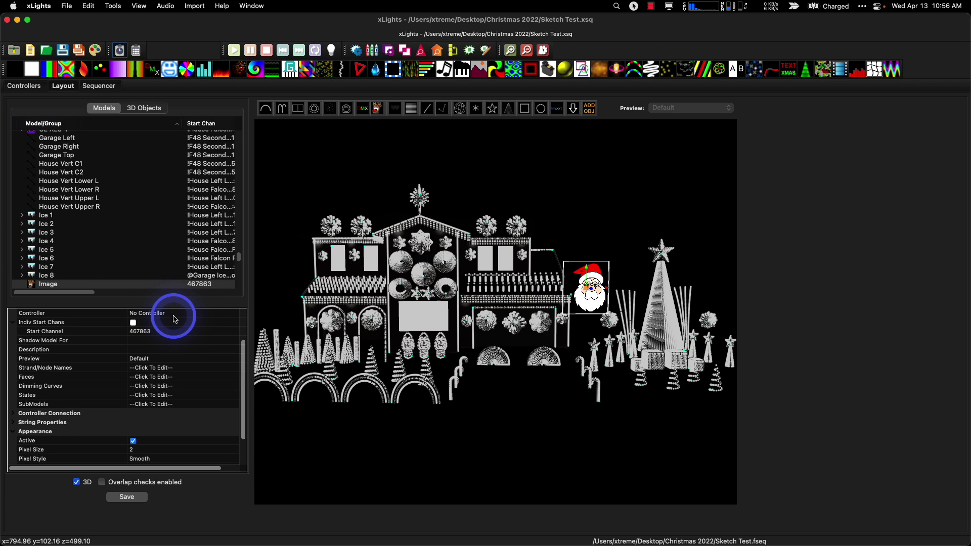
{"action": "scroll", "coordinate": [192, 365], "scroll_direction": "down", "scroll_amount": 3}
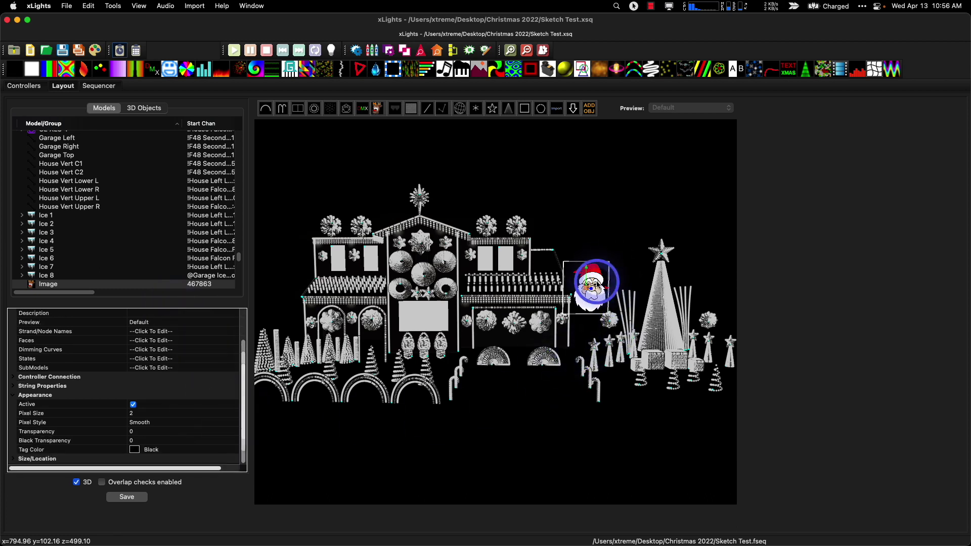
Set the Santa image Transparency to 75, then back to 0, and save the layout.
{"action": "left_click", "coordinate": [141, 431]}
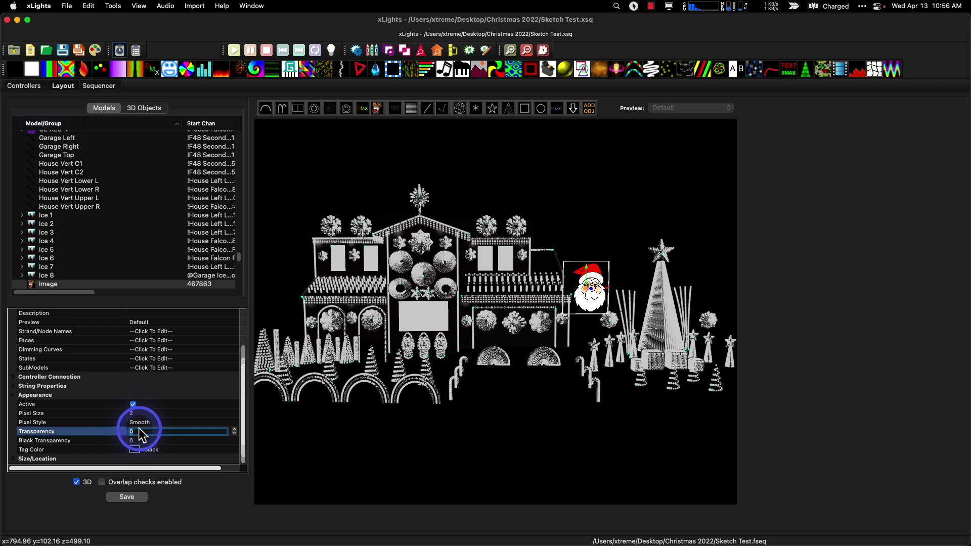
{"action": "type", "text": "75"}
{"action": "left_click", "coordinate": [177, 440]}
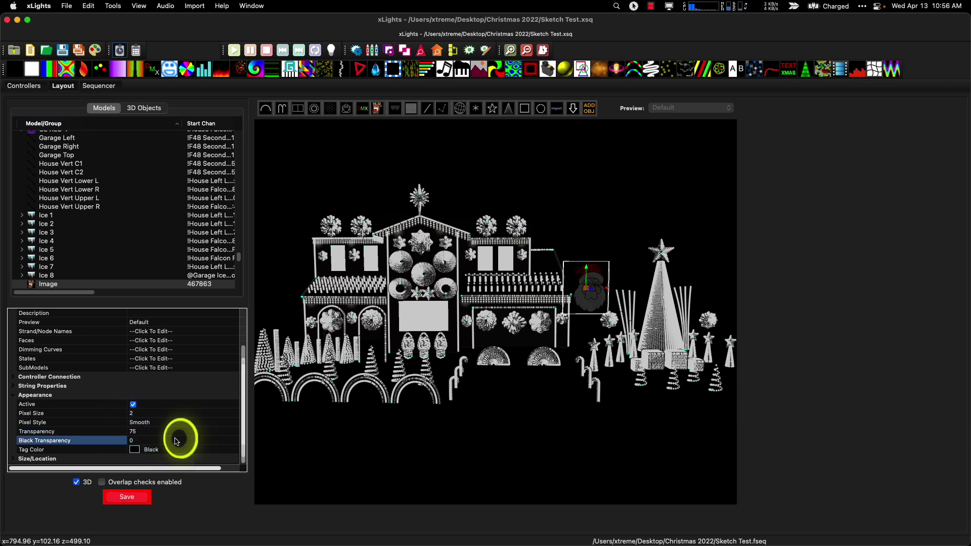
{"action": "left_click", "coordinate": [133, 431]}
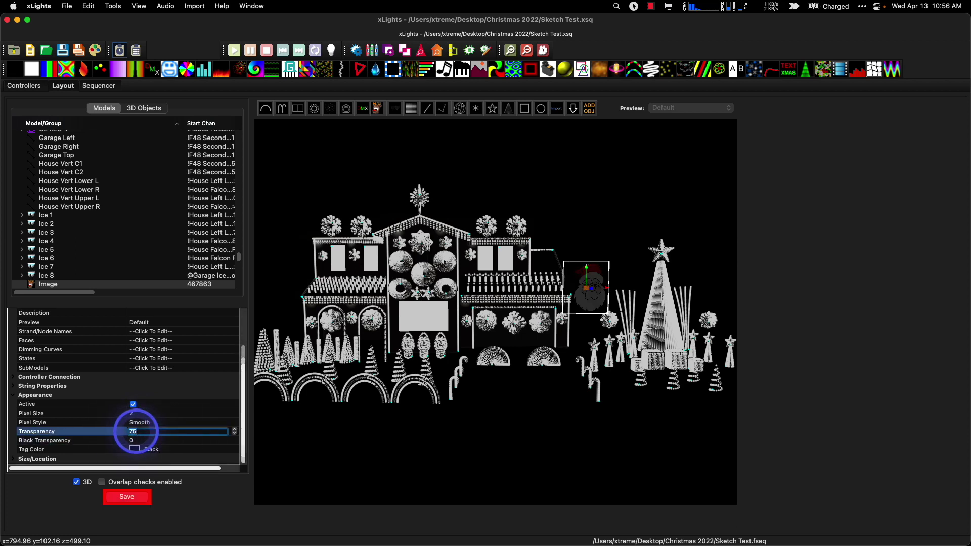
{"action": "type", "text": "0"}
{"action": "left_click", "coordinate": [192, 413]}
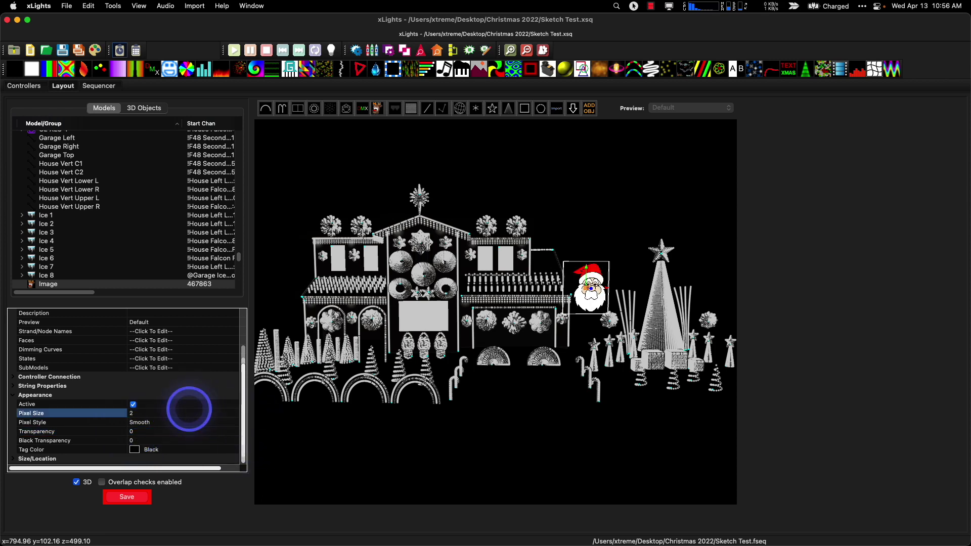
{"action": "left_click", "coordinate": [127, 496]}
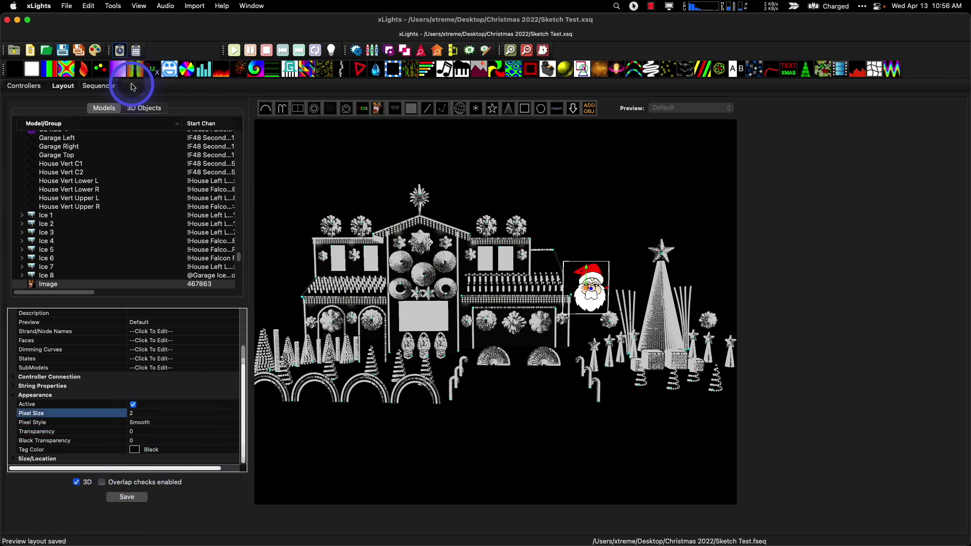
Uncheck Shimmer on the Image row's On effect in the Sequencer, then return to Layout.
{"action": "left_click", "coordinate": [99, 85]}
{"action": "left_click", "coordinate": [681, 196]}
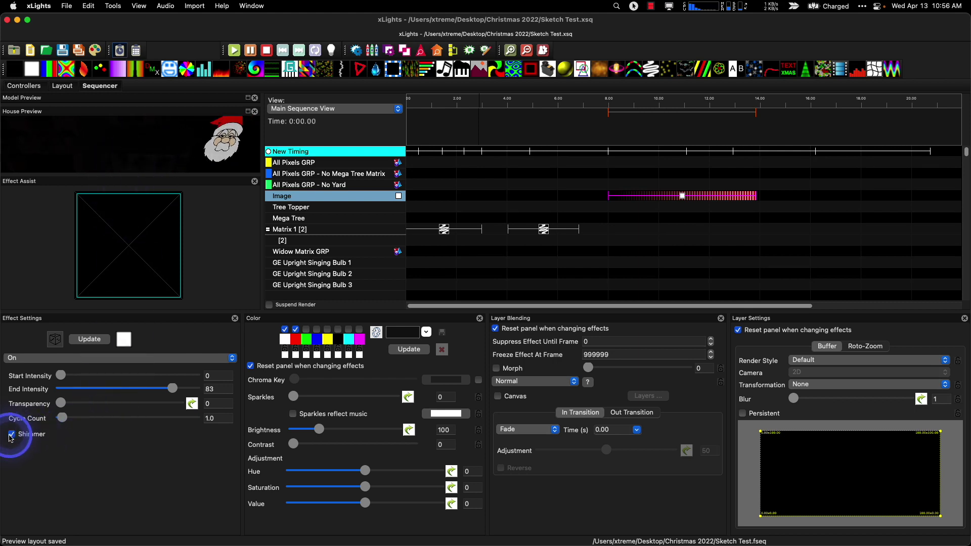
{"action": "left_click", "coordinate": [11, 436]}
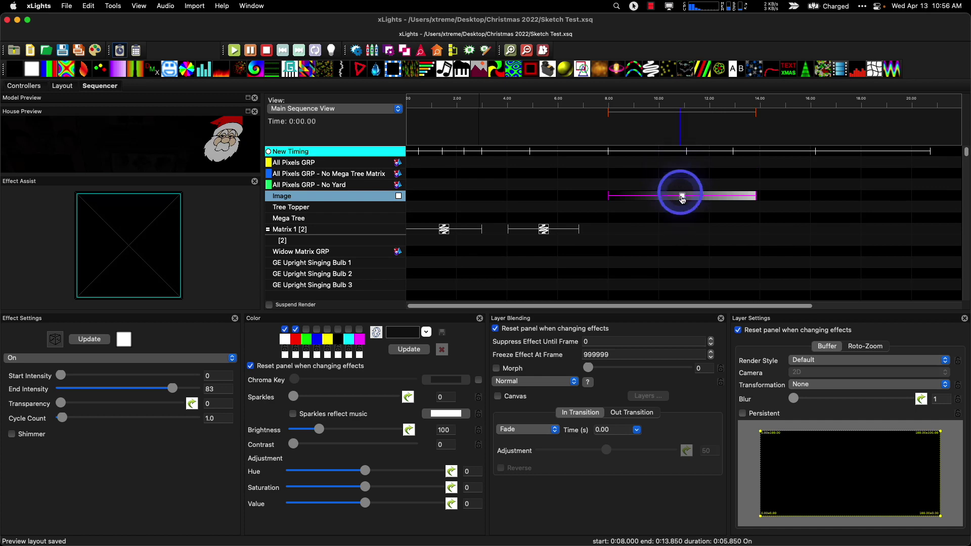
{"action": "left_click", "coordinate": [683, 199]}
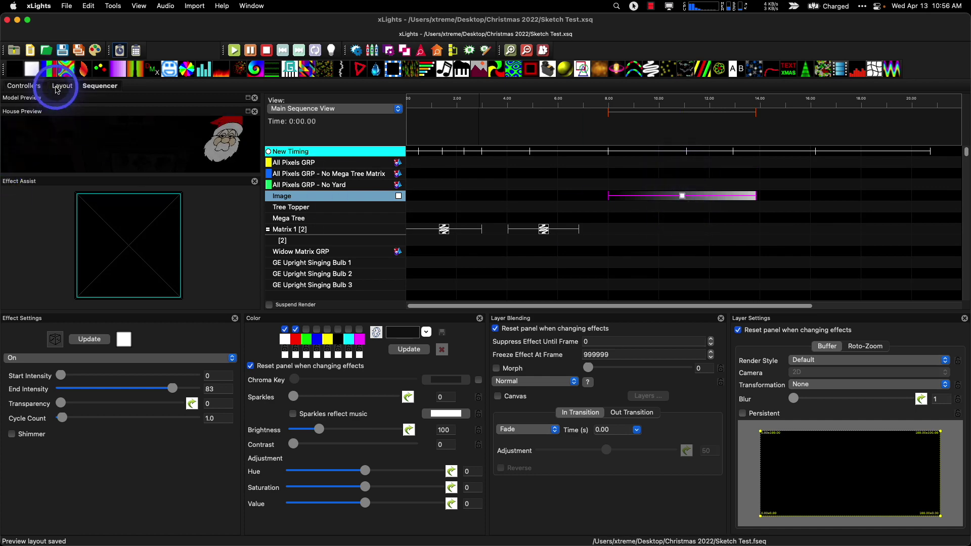
{"action": "left_click", "coordinate": [59, 86]}
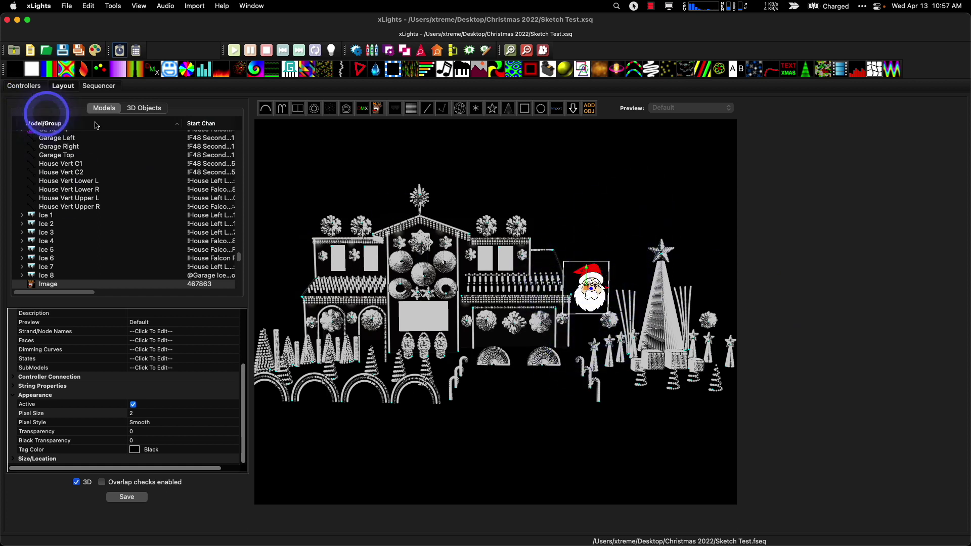
Switch between Layout and Sequencer tabs, ending on the Sketch Test sequencer.
{"action": "left_click", "coordinate": [62, 86]}
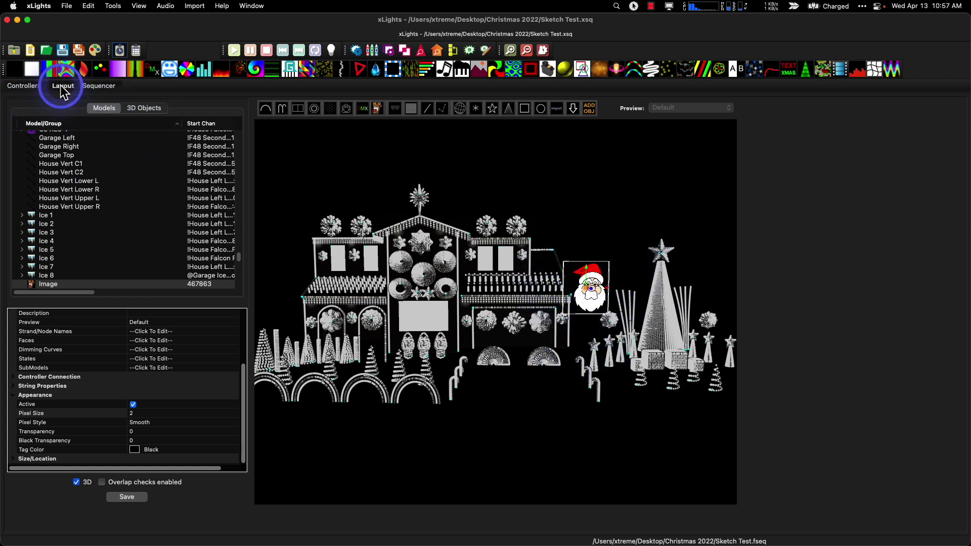
{"action": "left_click", "coordinate": [99, 86]}
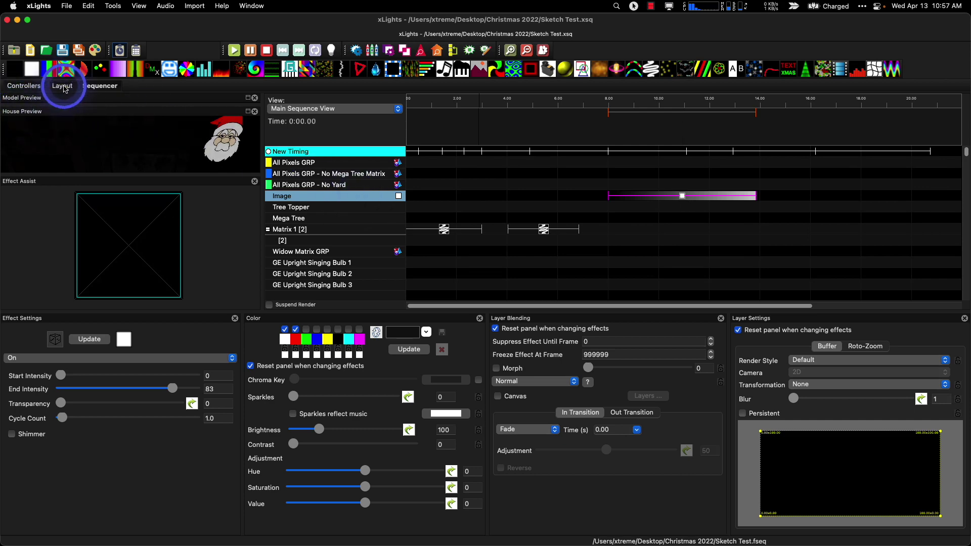
{"action": "left_click", "coordinate": [63, 86]}
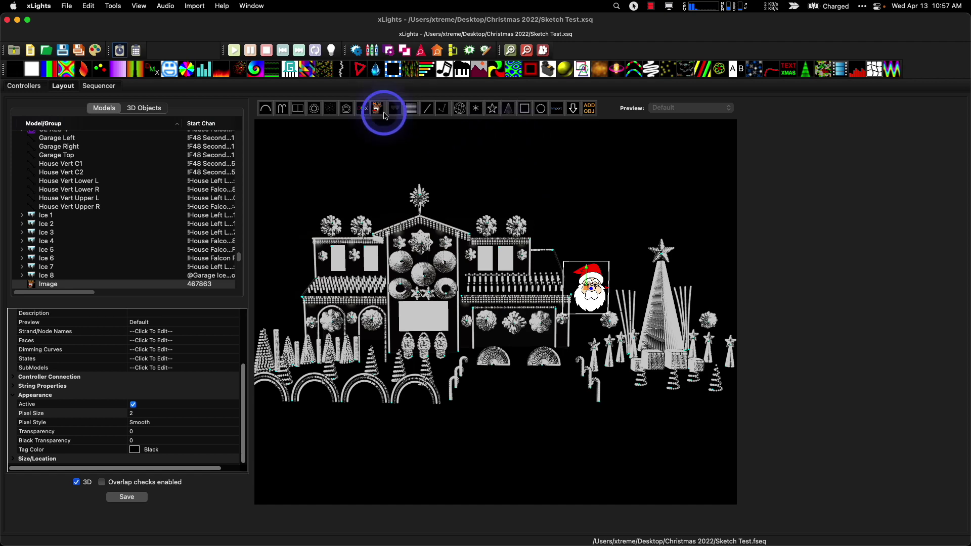
{"action": "left_click", "coordinate": [92, 89]}
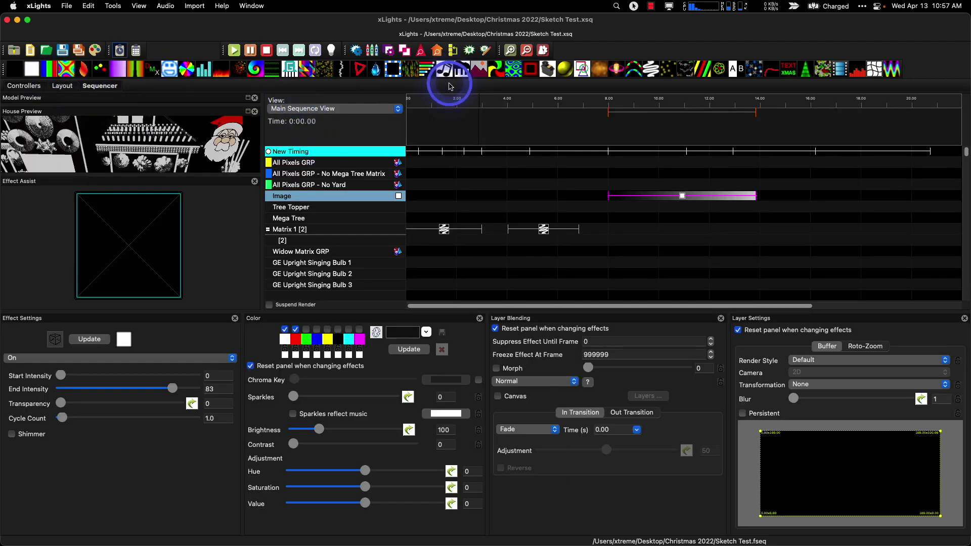
Place a new Sketch effect onto the Matrix 1 row.
{"action": "left_click", "coordinate": [651, 75]}
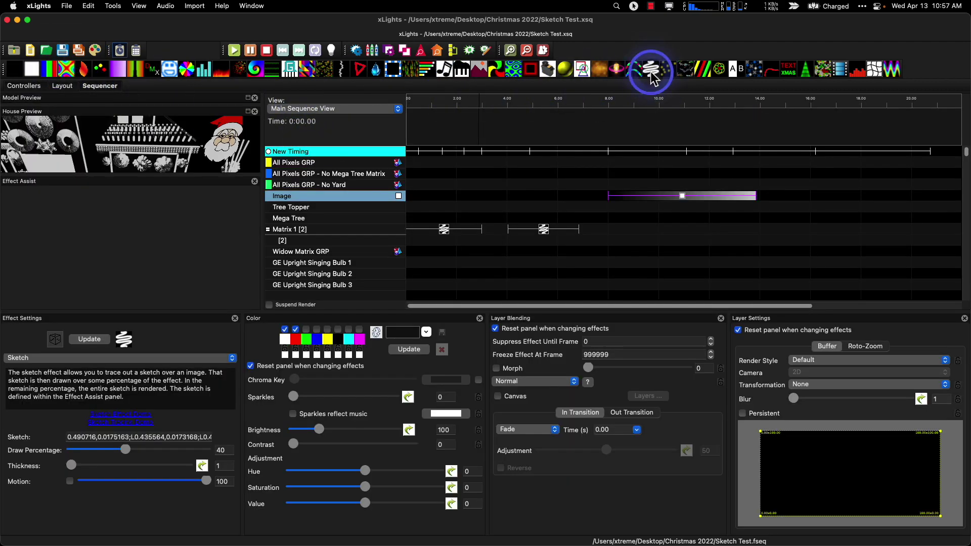
{"action": "mouse_move", "coordinate": [654, 77]}
{"action": "left_mouse_down"}
{"action": "mouse_move", "coordinate": [614, 237]}
{"action": "mouse_move", "coordinate": [702, 240]}
{"action": "left_mouse_up"}
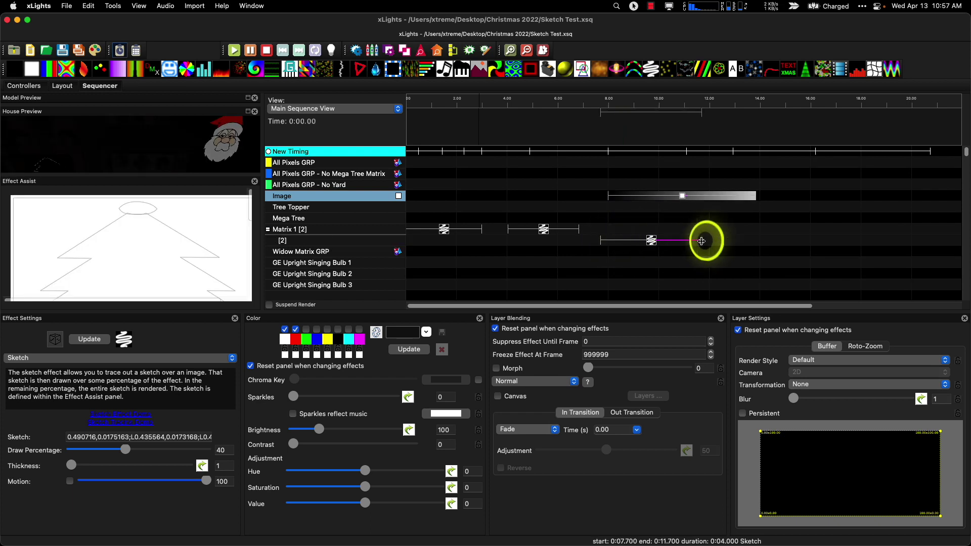
{"action": "left_click", "coordinate": [444, 218]}
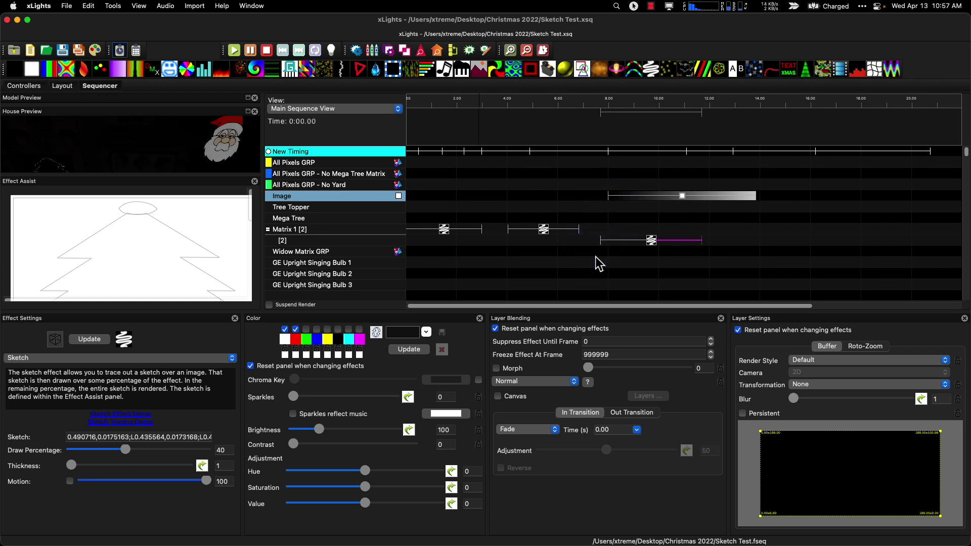
{"action": "left_click", "coordinate": [652, 242]}
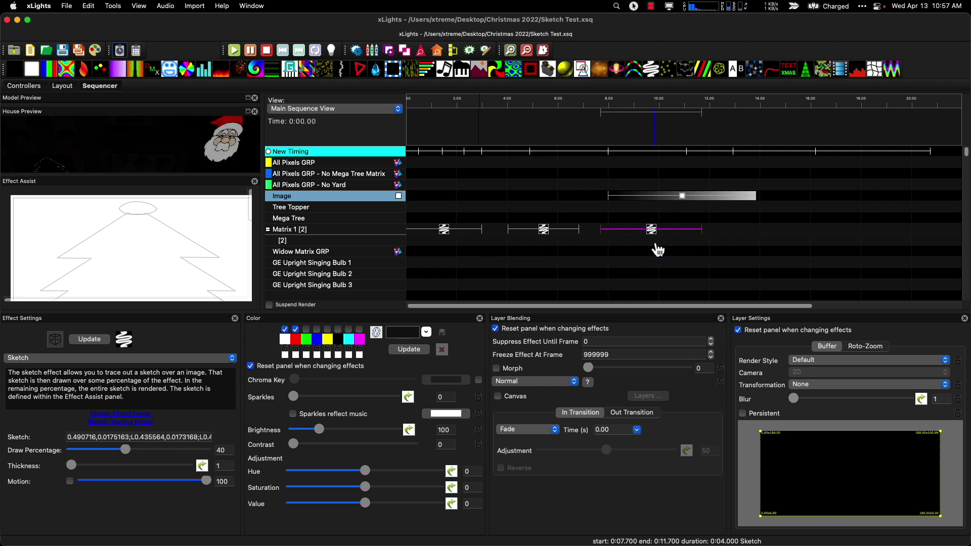
{"action": "left_click_drag", "start_coordinate": [651, 228], "coordinate": [629, 227]}
Slide the second and last Matrix 1 Sketch effects earlier, then return to Layout.
{"action": "left_click_drag", "start_coordinate": [537, 227], "coordinate": [508, 230]}
{"action": "mouse_move", "coordinate": [629, 228]}
{"action": "left_mouse_down"}
{"action": "mouse_move", "coordinate": [581, 230]}
{"action": "mouse_move", "coordinate": [571, 243]}
{"action": "left_mouse_up"}
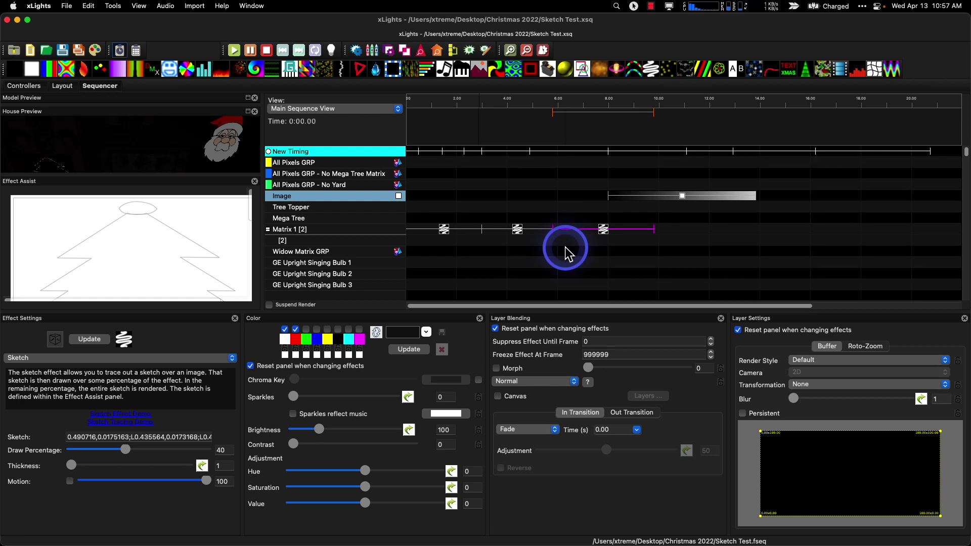
{"action": "left_click", "coordinate": [62, 86]}
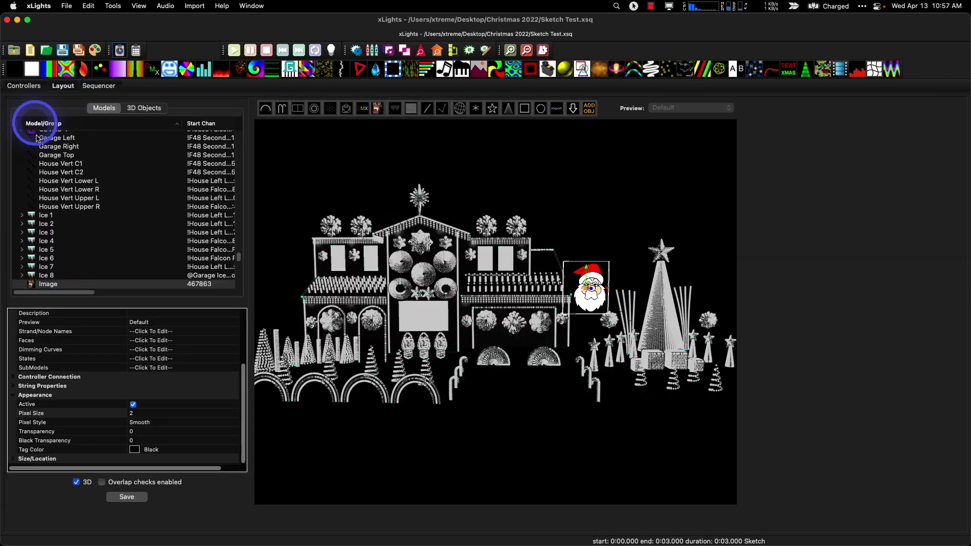